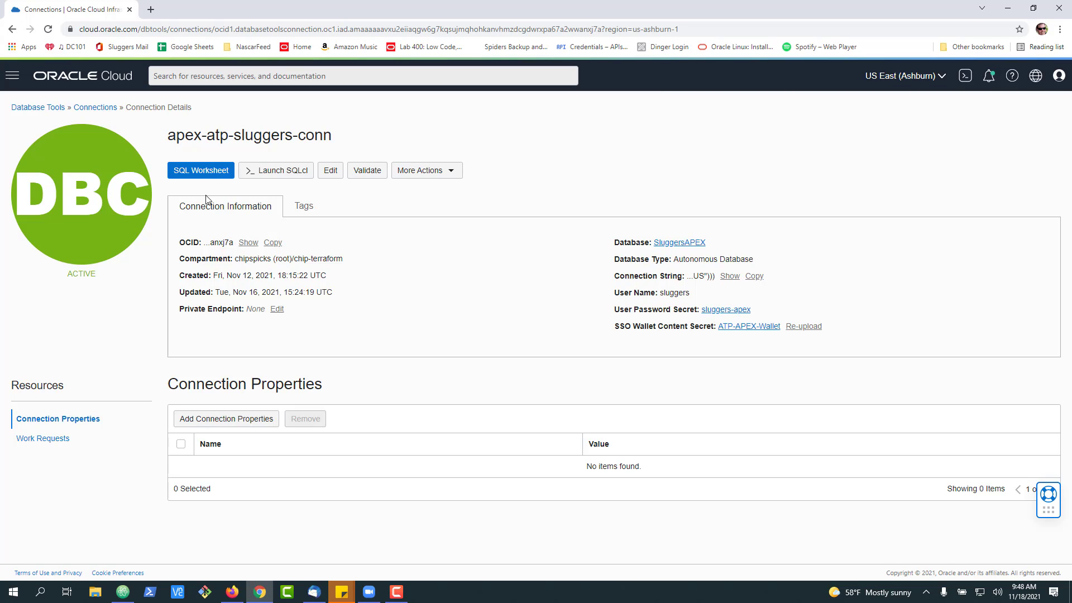
Open the SQL worksheet for the apex-atp-sluggers-conn connection and run the query select * from players.
click(208, 172)
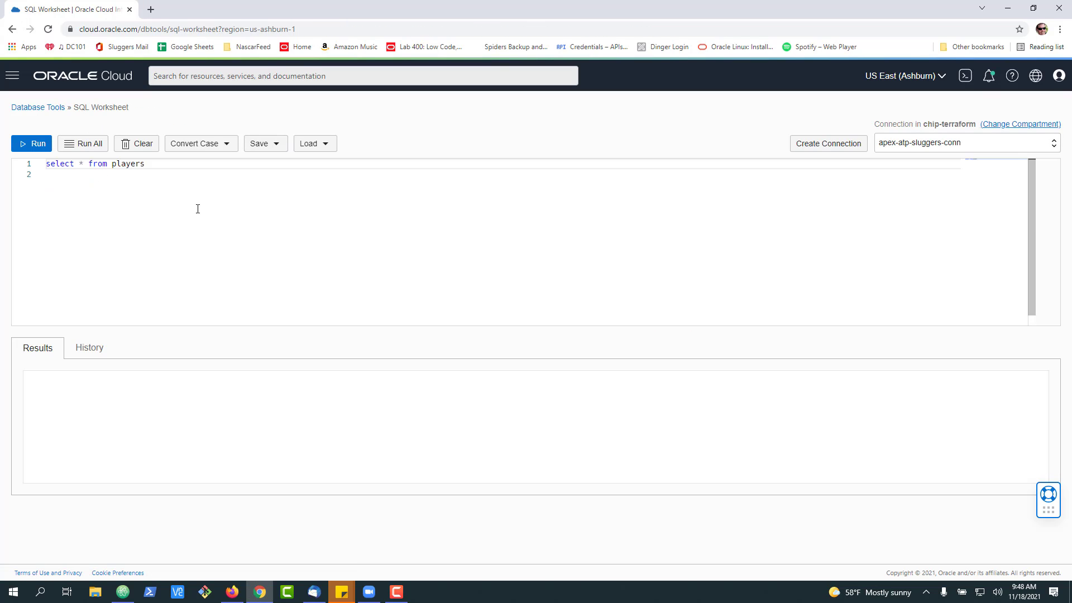
click(32, 143)
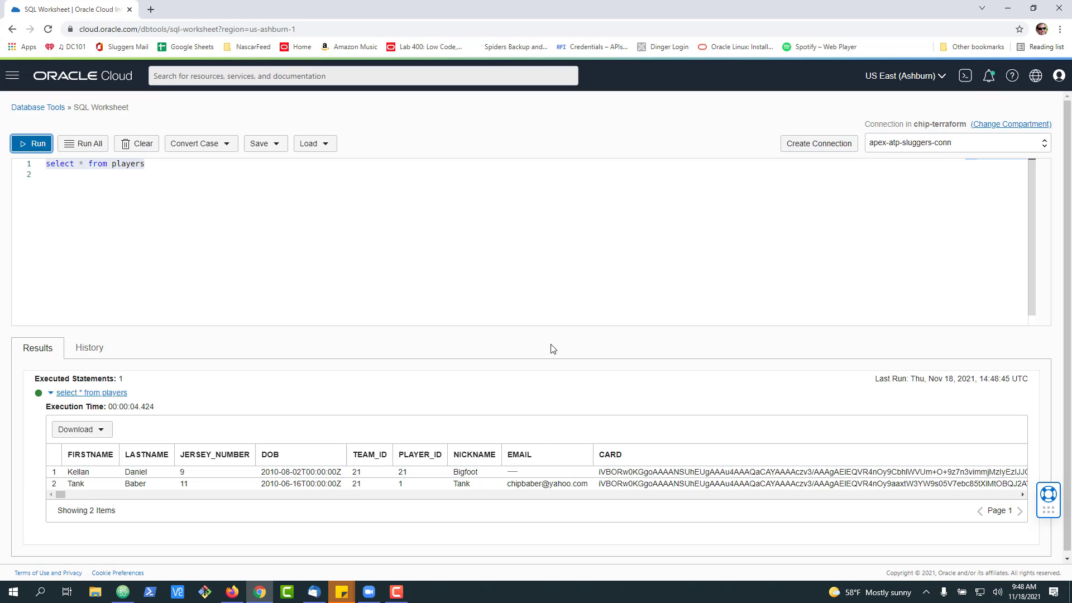
Sign out and sign in through oracleidentitycloudservice with the second saved account's user name and password.
click(1064, 78)
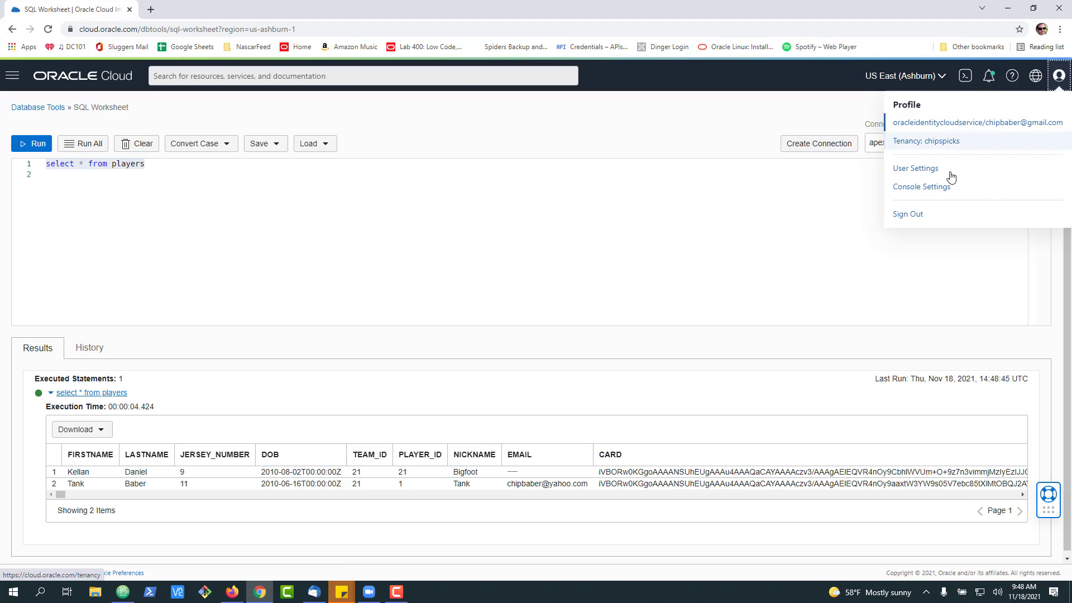
click(935, 216)
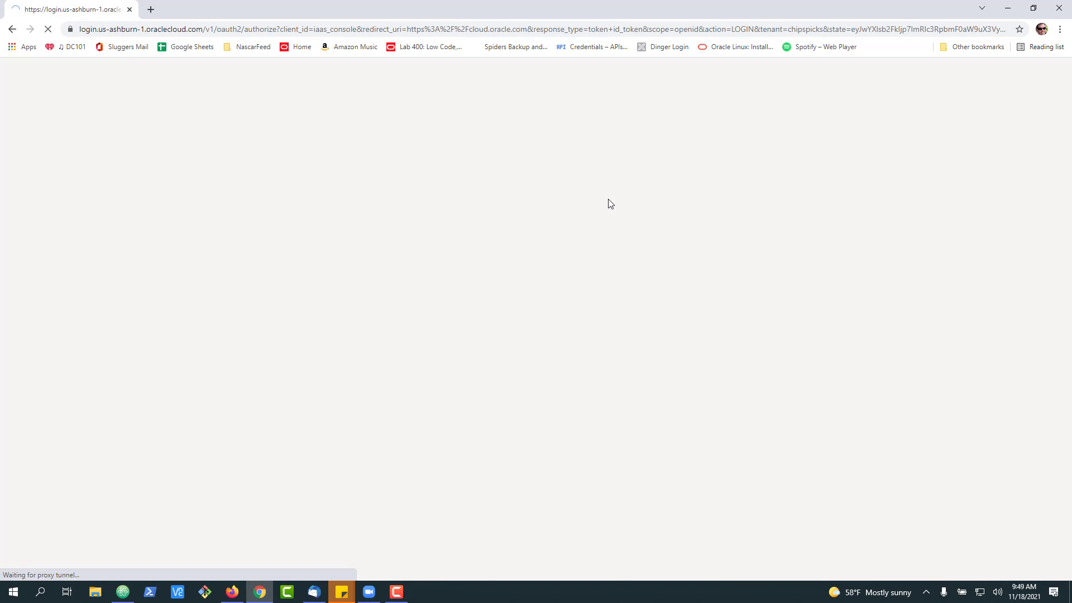
click(408, 354)
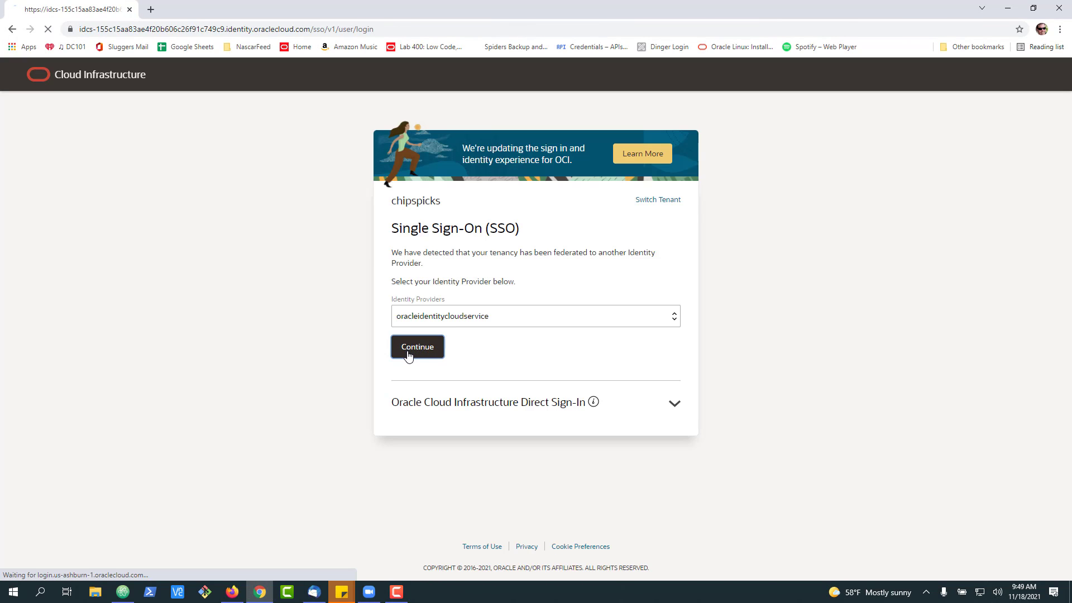
click(453, 291)
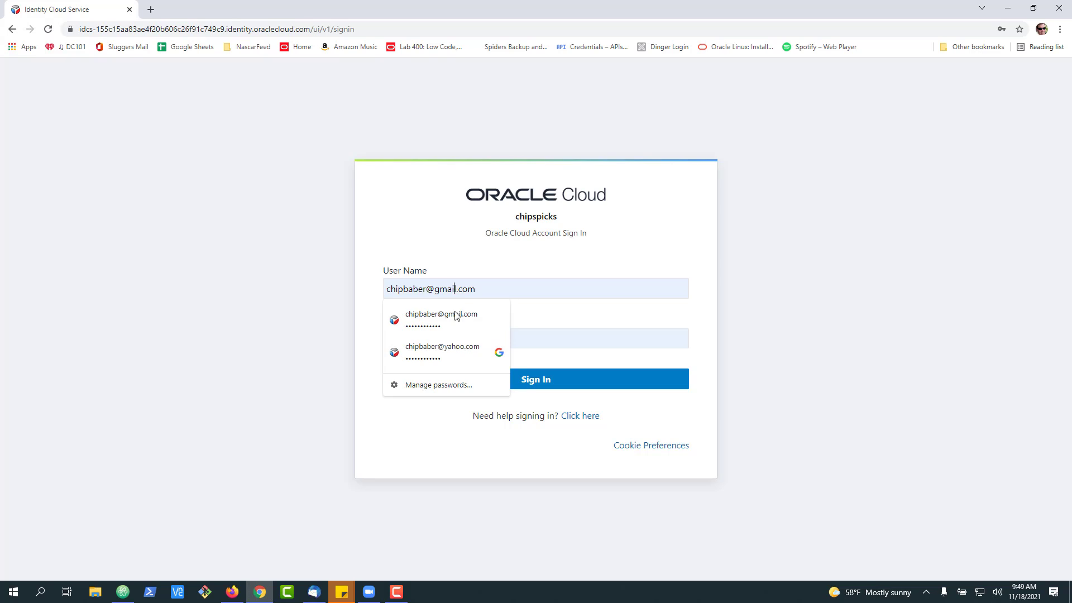
click(454, 353)
click(453, 385)
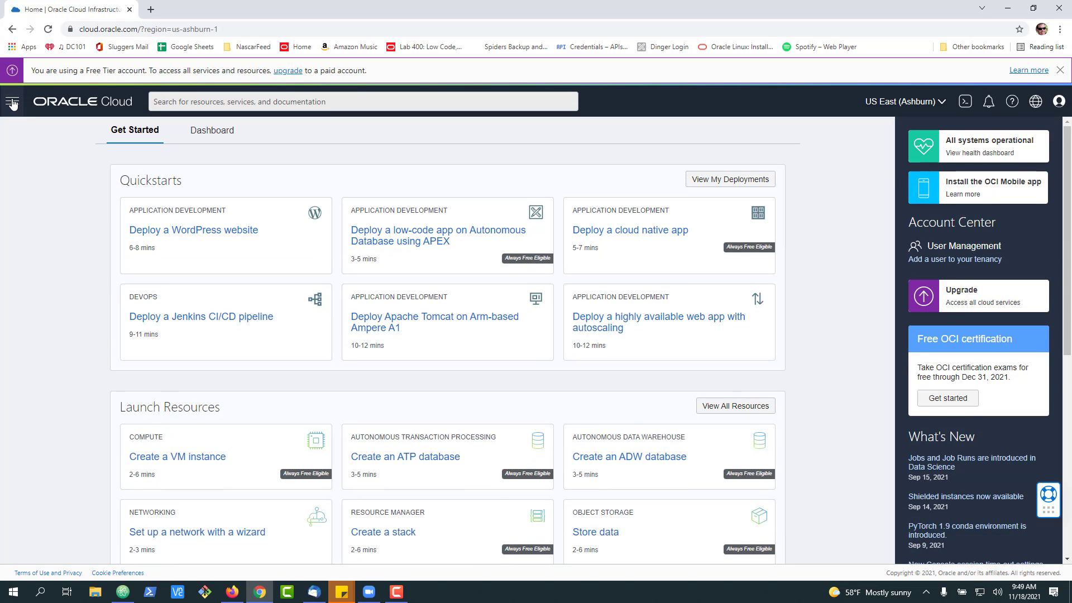
Open the Database Tools connections page and check which compartments this account can choose.
click(13, 103)
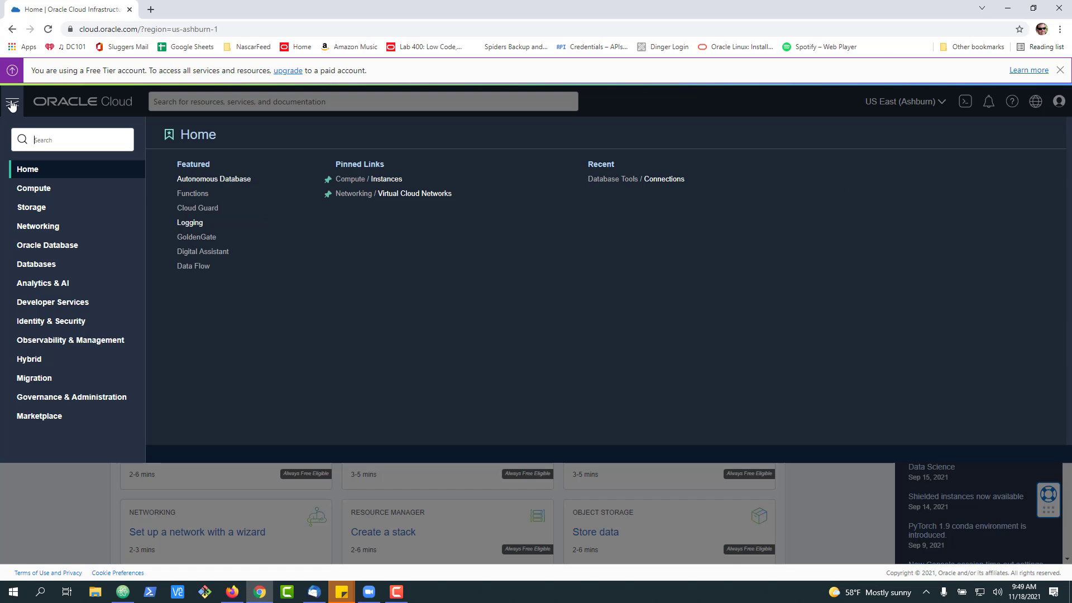
click(49, 304)
click(368, 184)
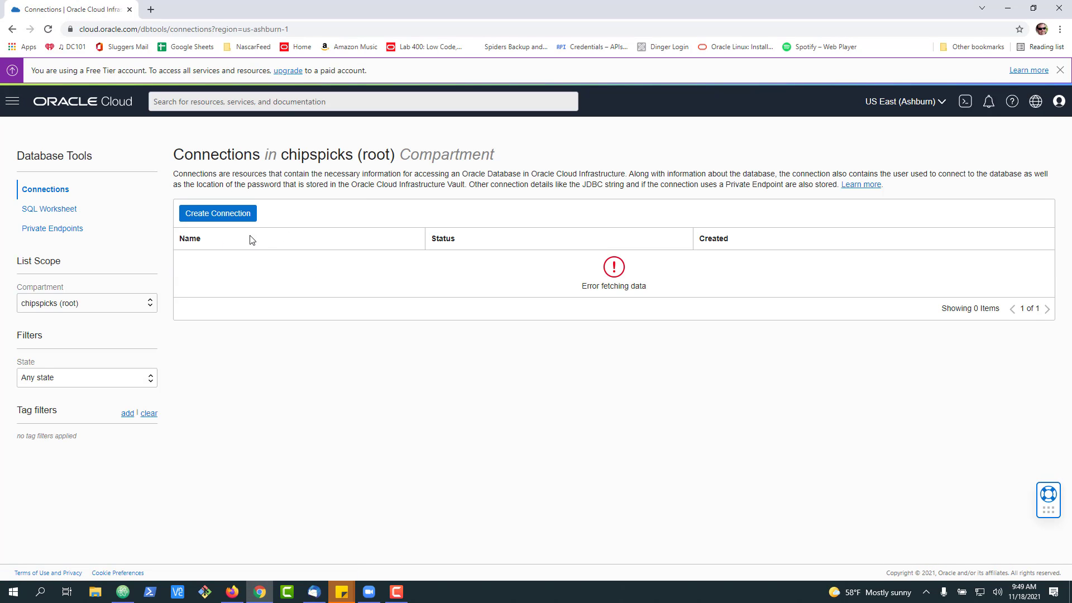
click(72, 307)
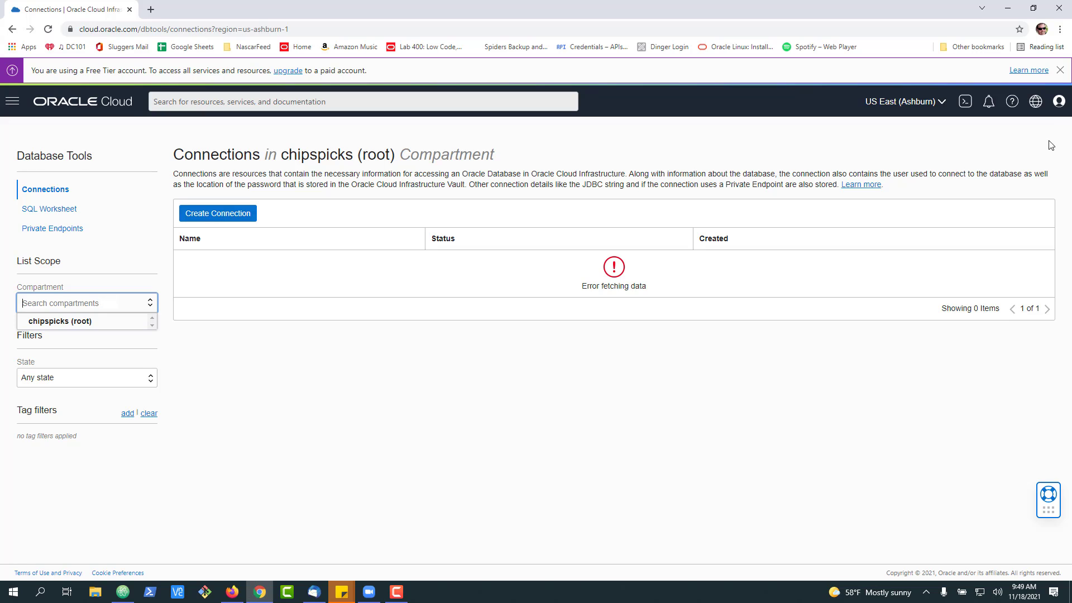
Sign out and sign back in through single sign-on with the original account's saved user name and password.
click(1060, 101)
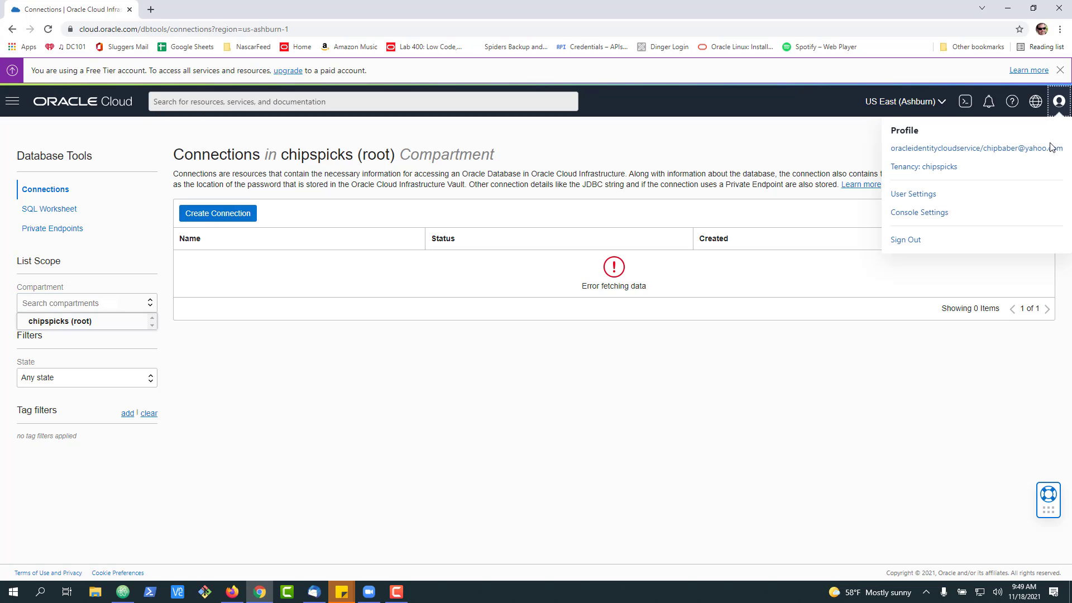
click(947, 240)
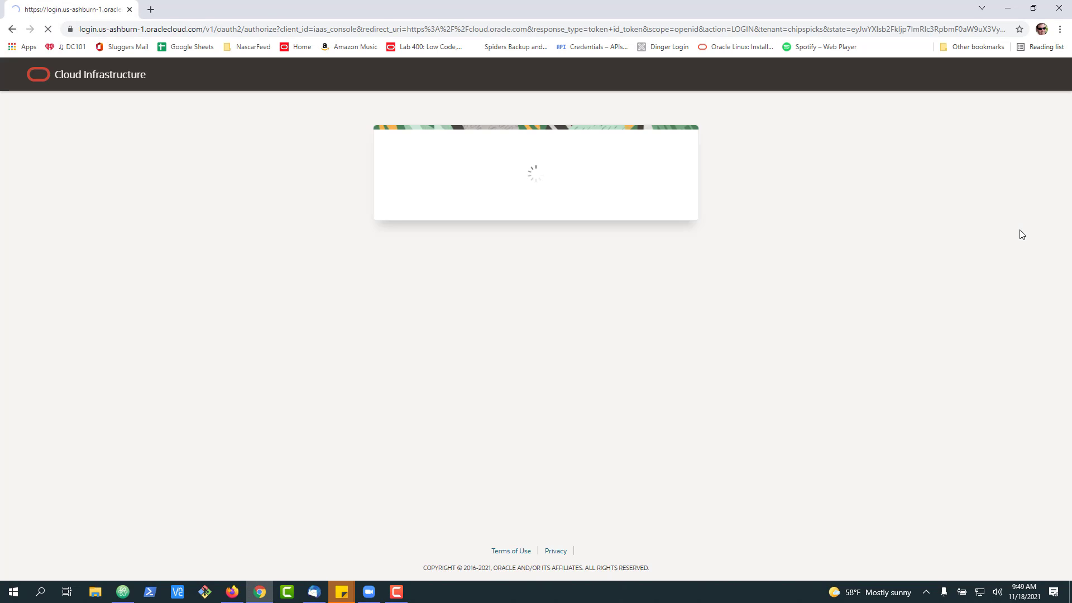
click(413, 349)
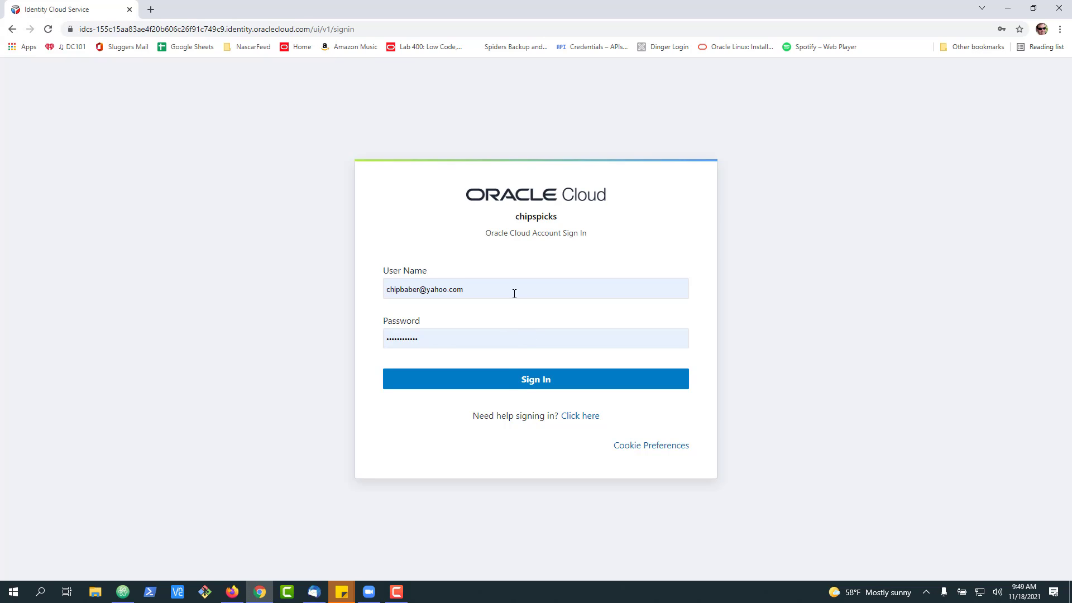
click(514, 294)
click(478, 344)
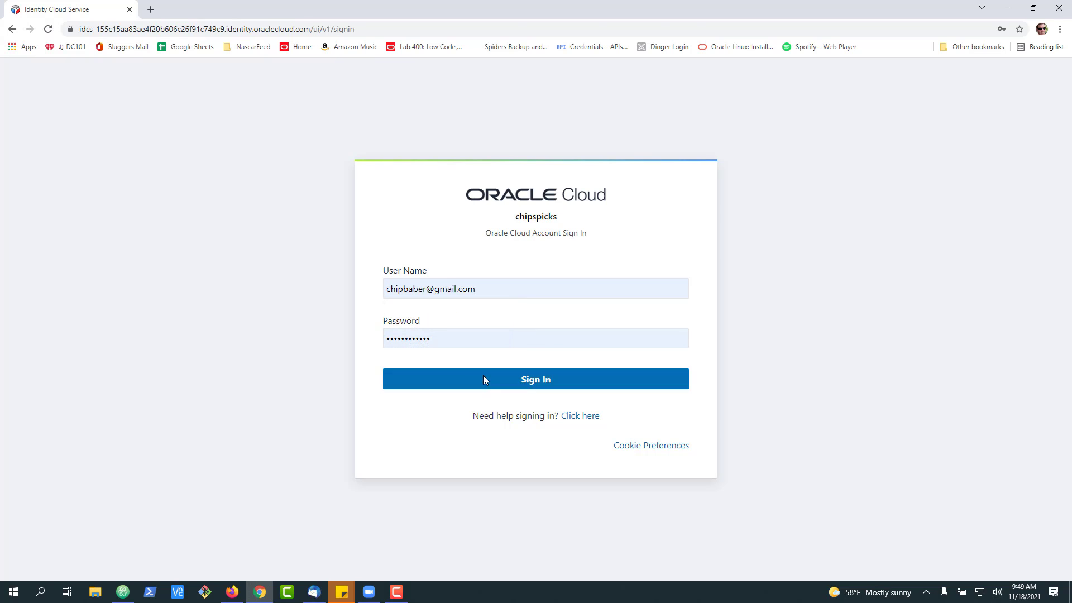
click(484, 380)
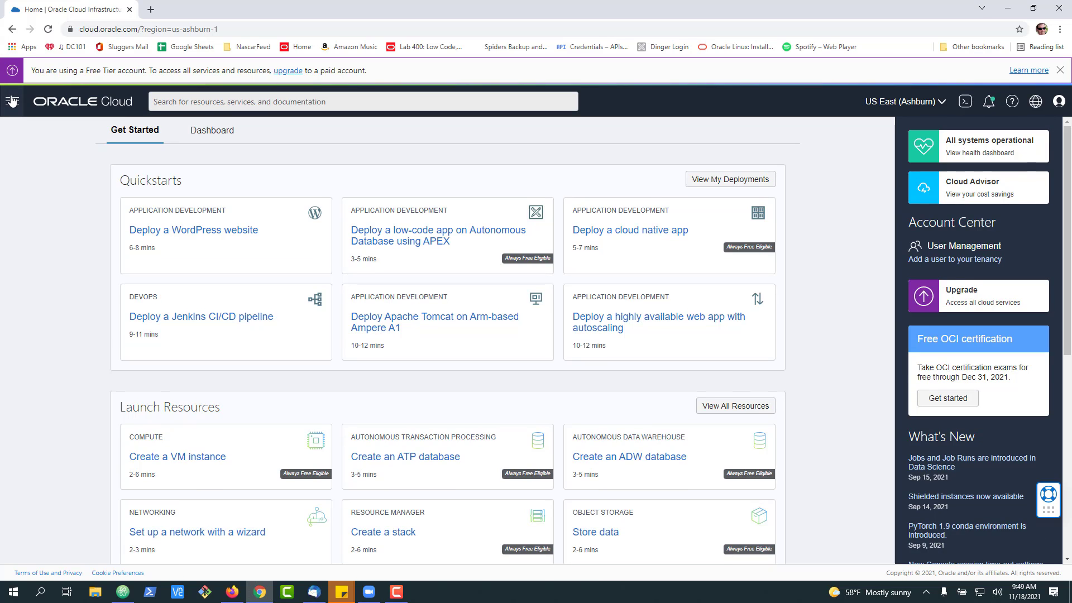
Open the groups of the OracleIdentityCloudService identity provider under Federation, dismissing the free tier notice.
click(12, 101)
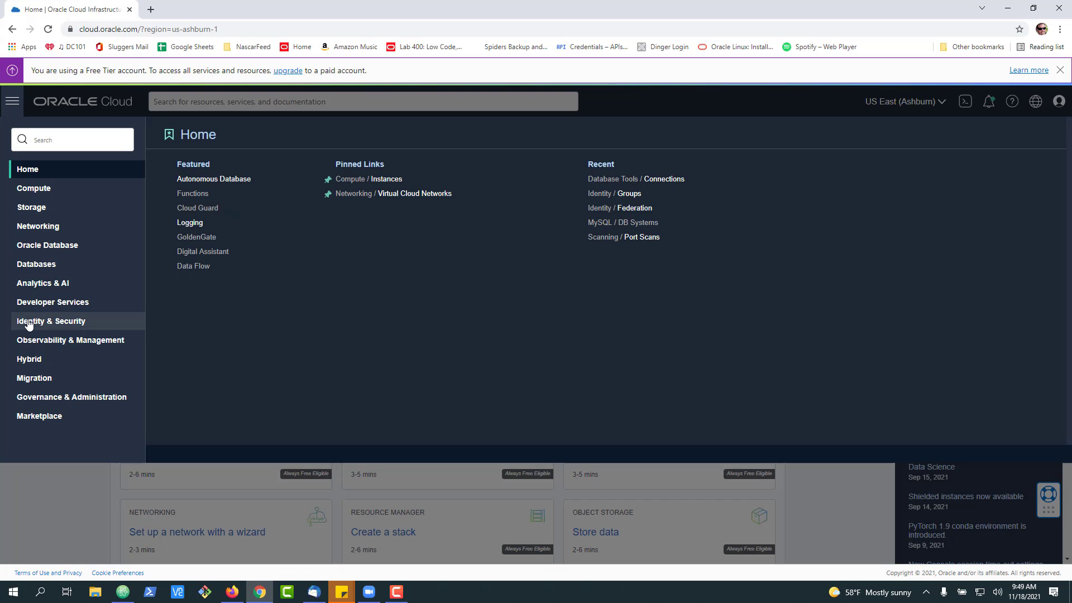
click(58, 318)
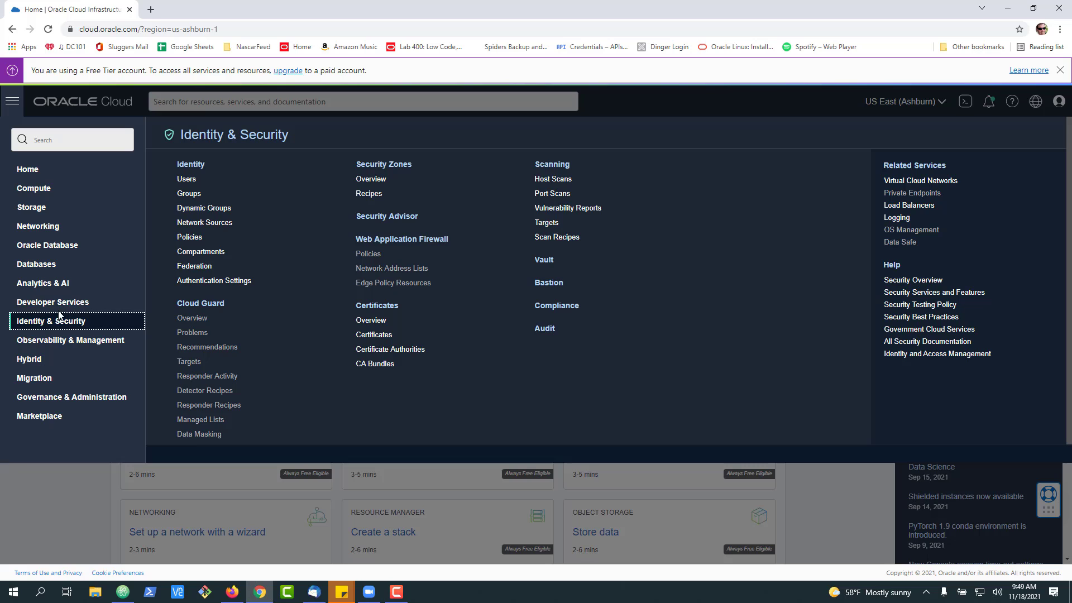
click(196, 267)
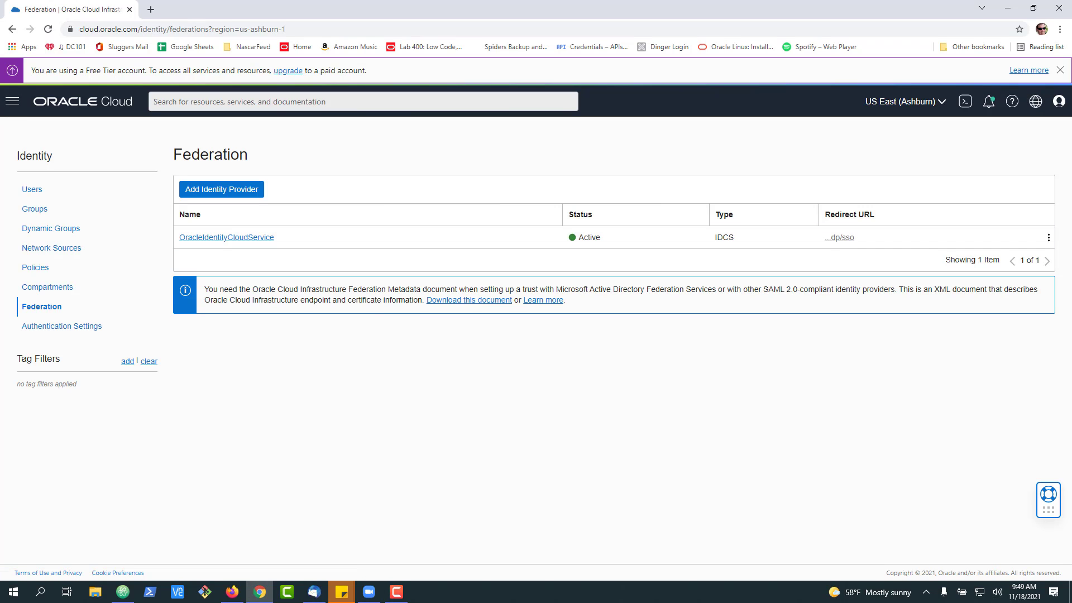
click(1060, 70)
click(229, 215)
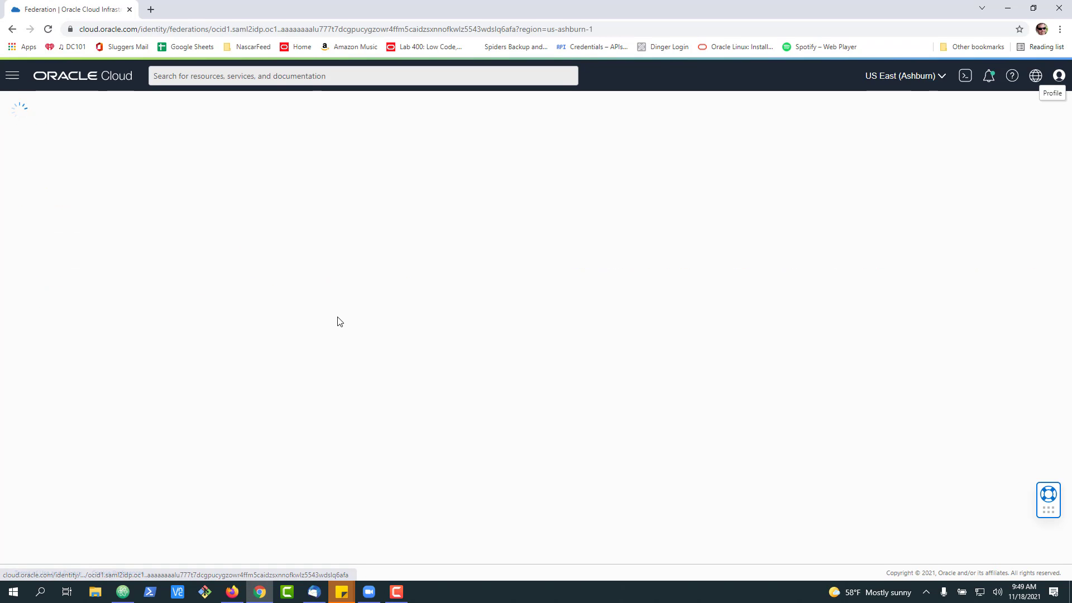
click(43, 441)
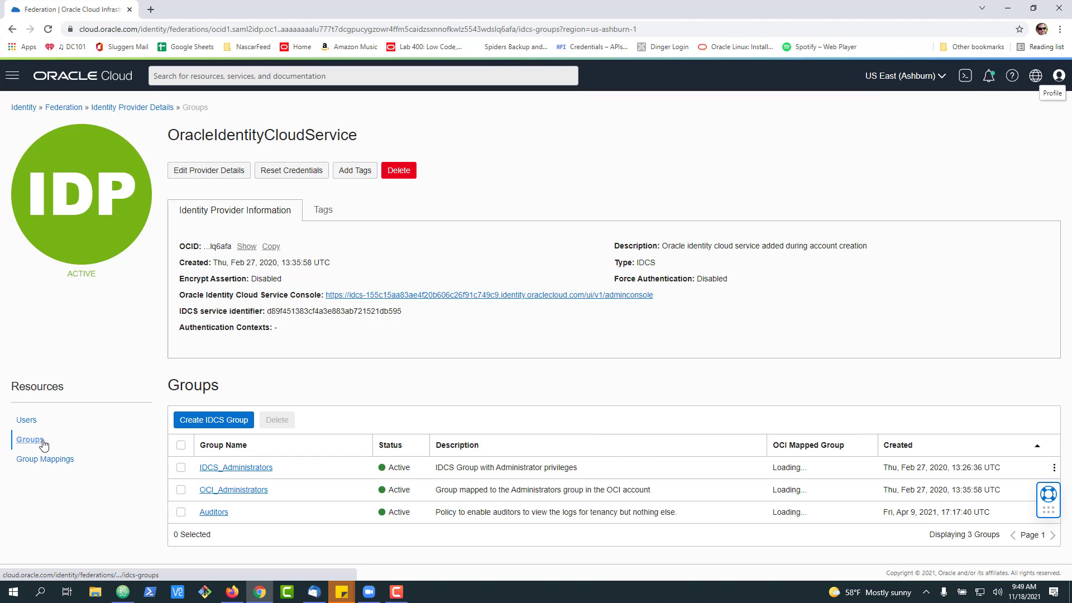
Create the IDCS group data-analyst-sluggers with the description "Select groups of users with access to view the sluggers schema via the OCI console db connections.".
click(209, 421)
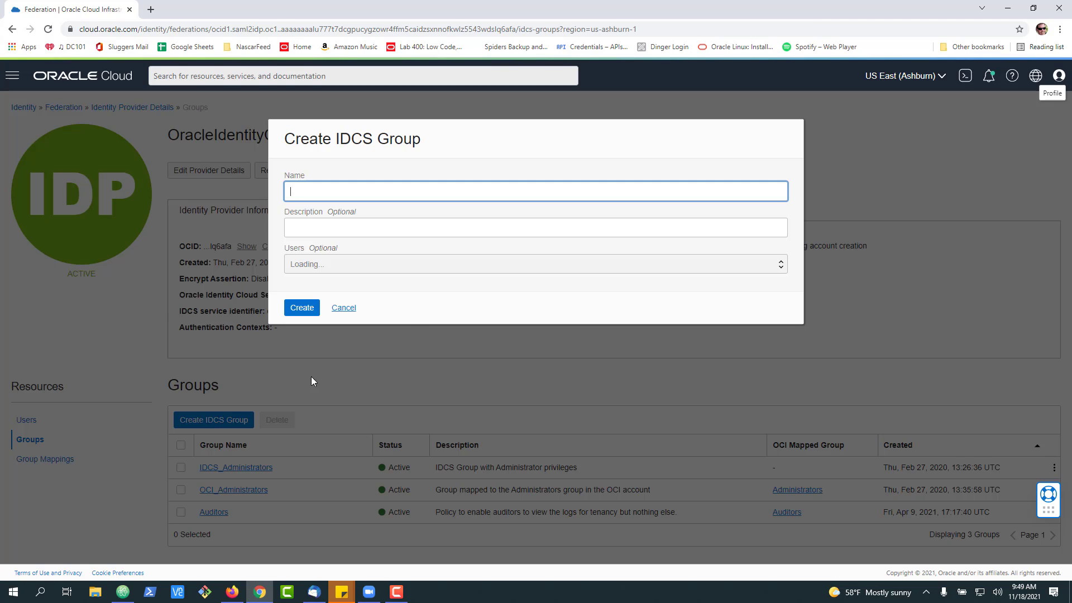
click(342, 192)
click(343, 217)
click(343, 226)
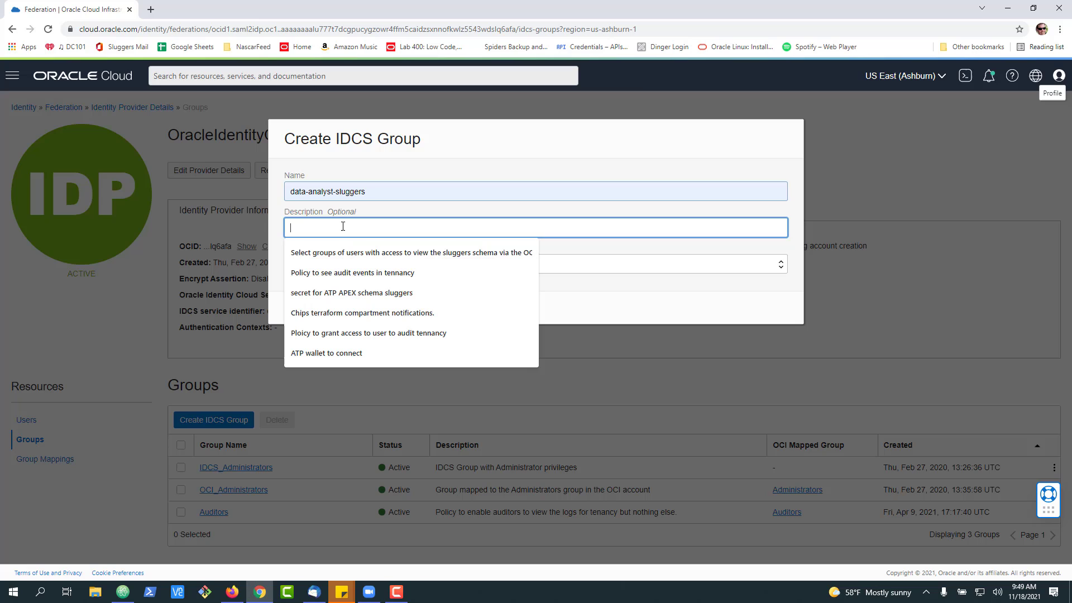
click(353, 252)
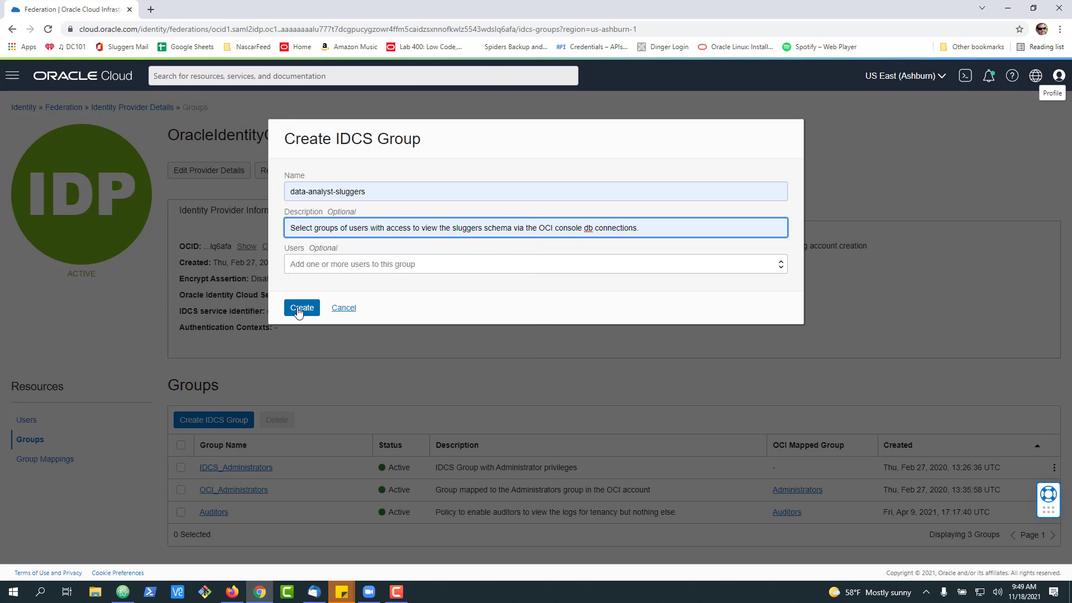
click(298, 311)
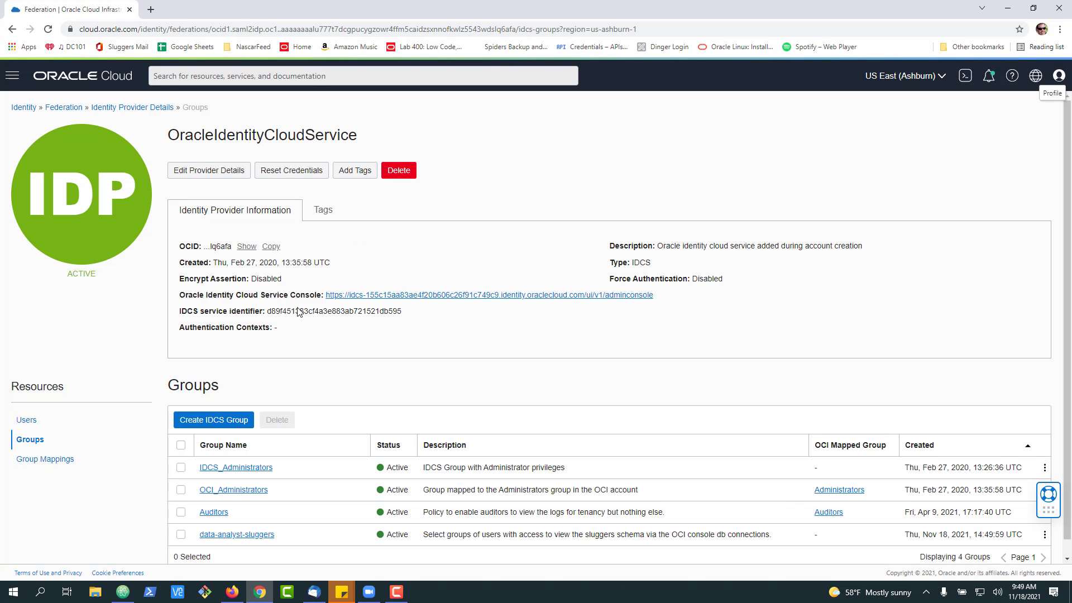
Create the local group data-analyst-sluggers described as "oci group for access to database connection inside the connection service to sluggers schema for applicaiton dinger.".
click(24, 107)
click(36, 183)
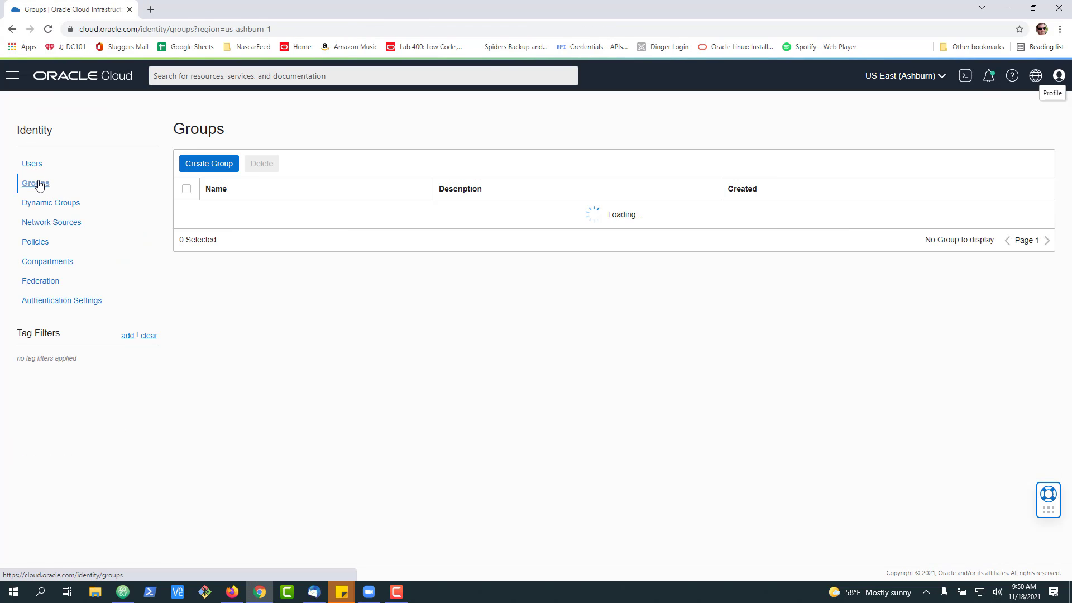
click(207, 222)
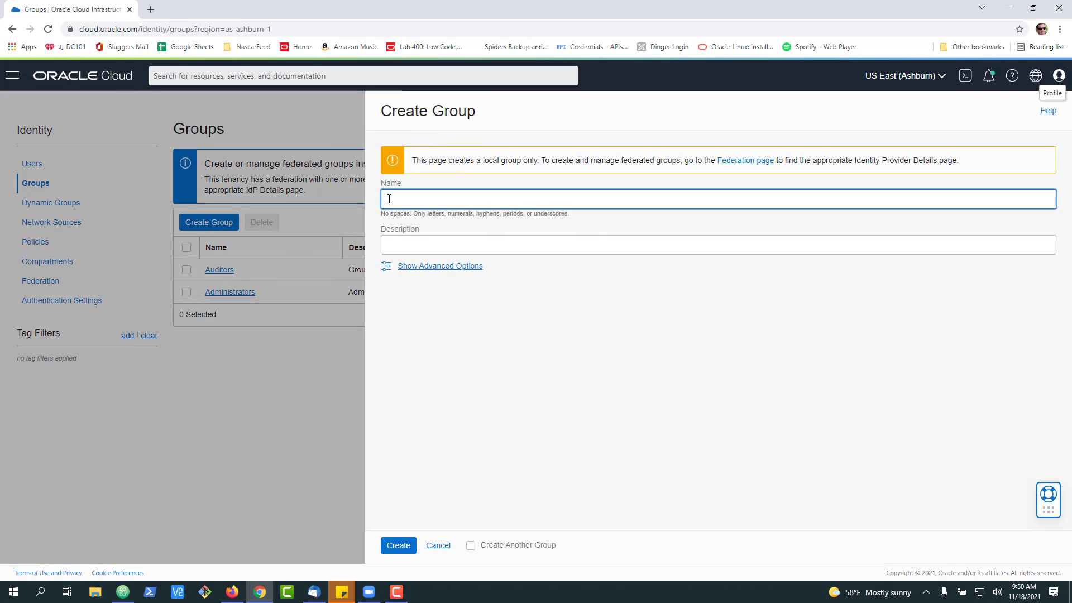
click(403, 200)
click(404, 224)
click(407, 245)
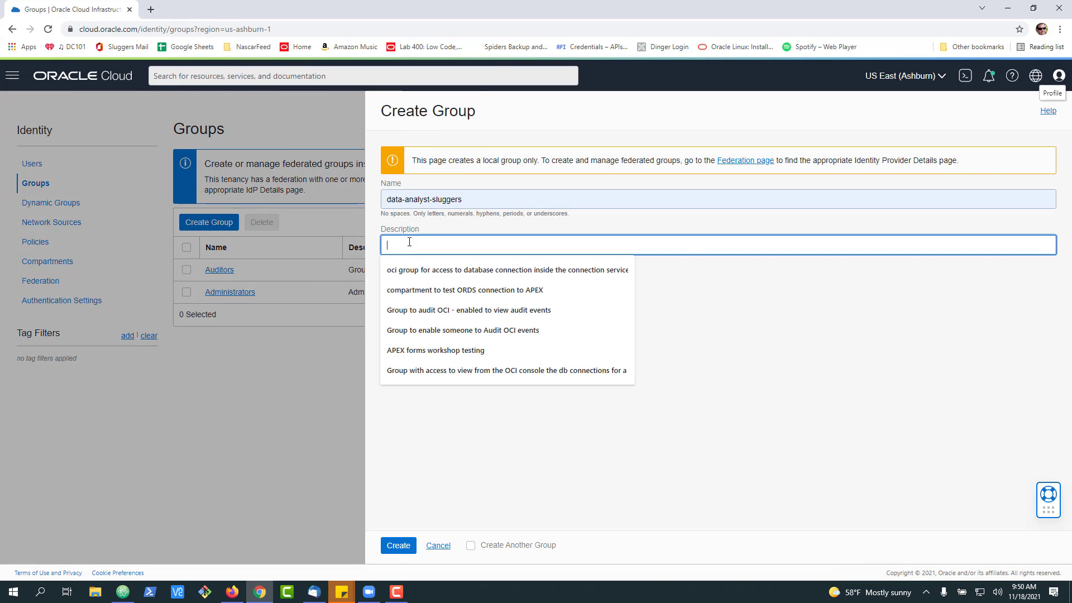
click(415, 271)
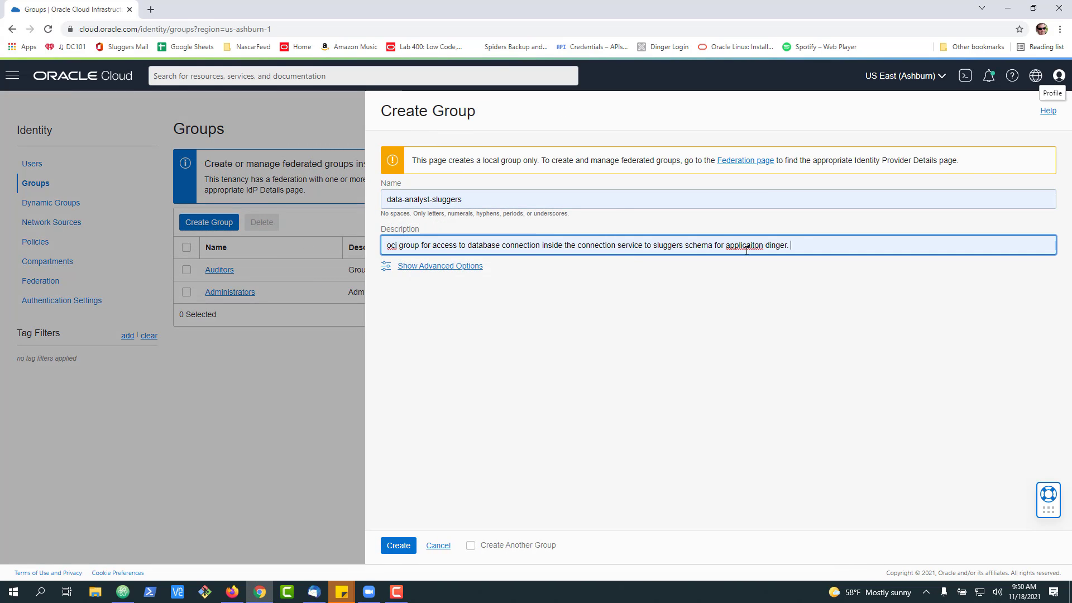
click(394, 551)
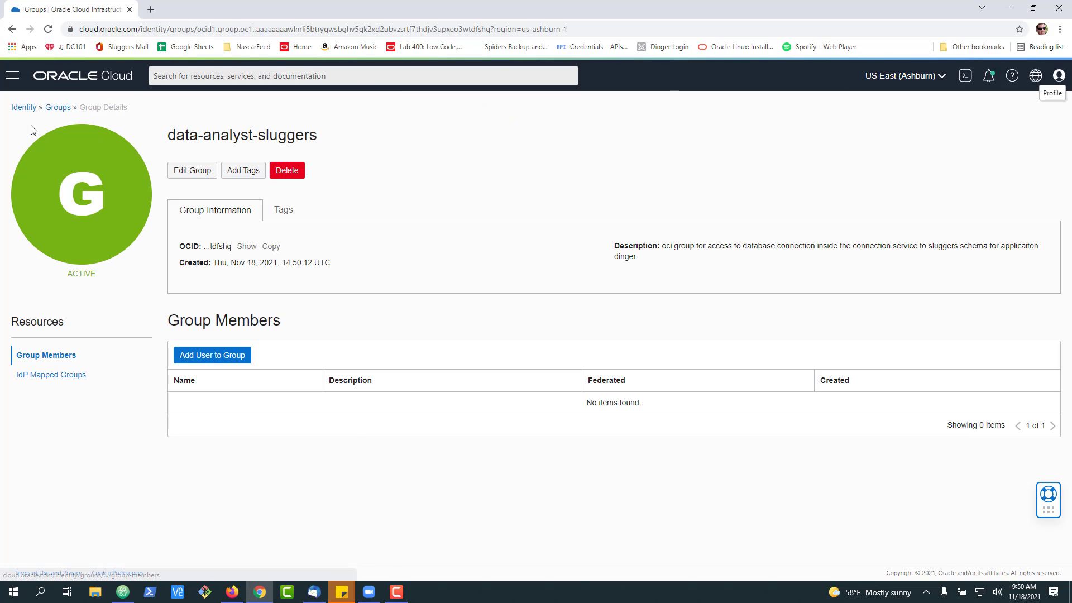
Return to Federation and open the group mappings of the OracleIdentityCloudService identity provider.
click(23, 108)
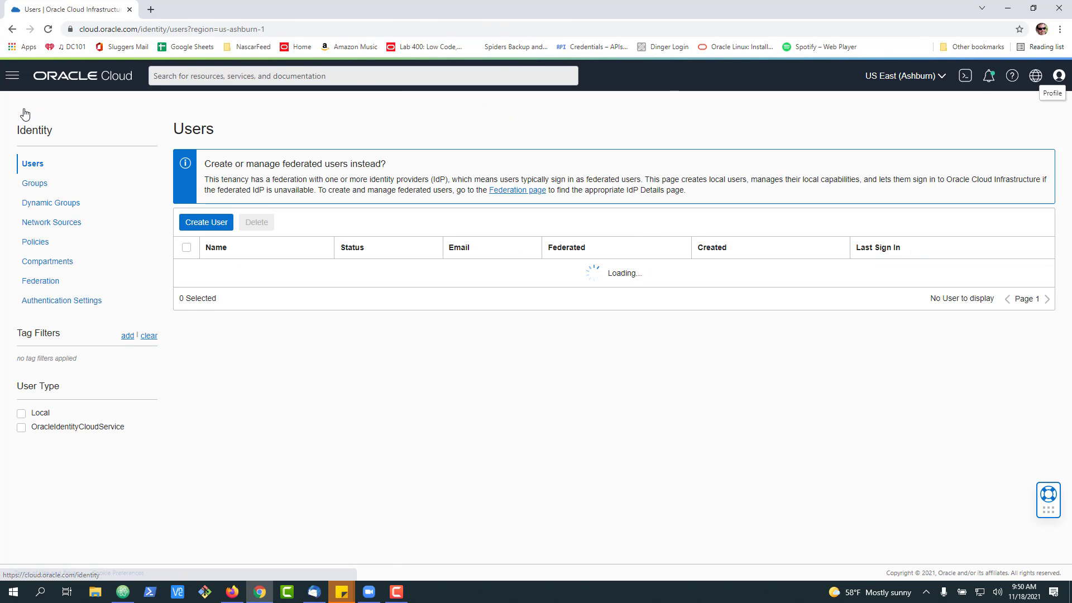
click(47, 281)
click(220, 210)
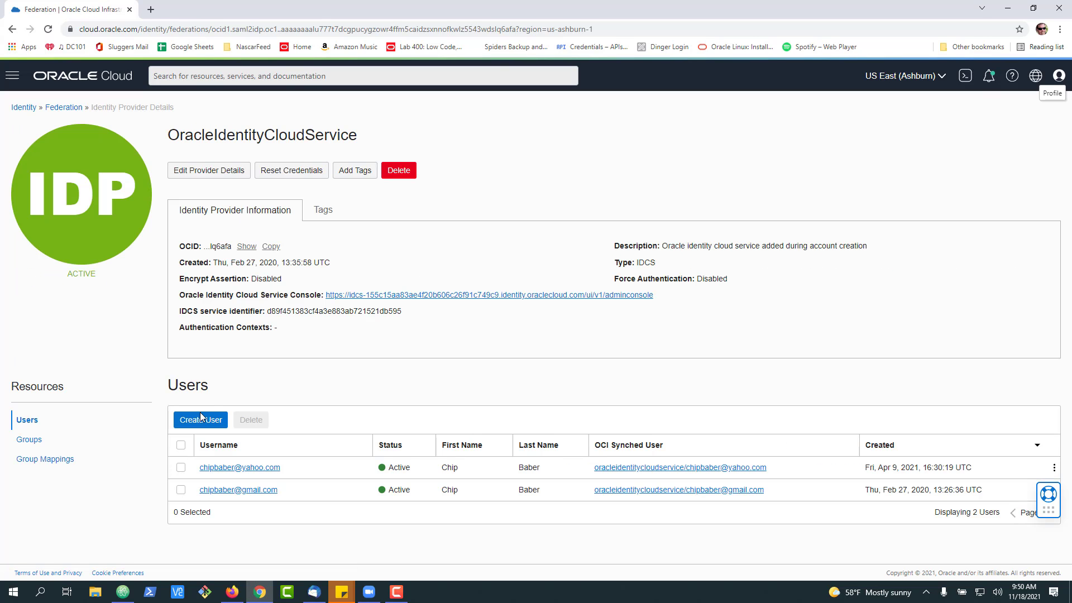
click(58, 461)
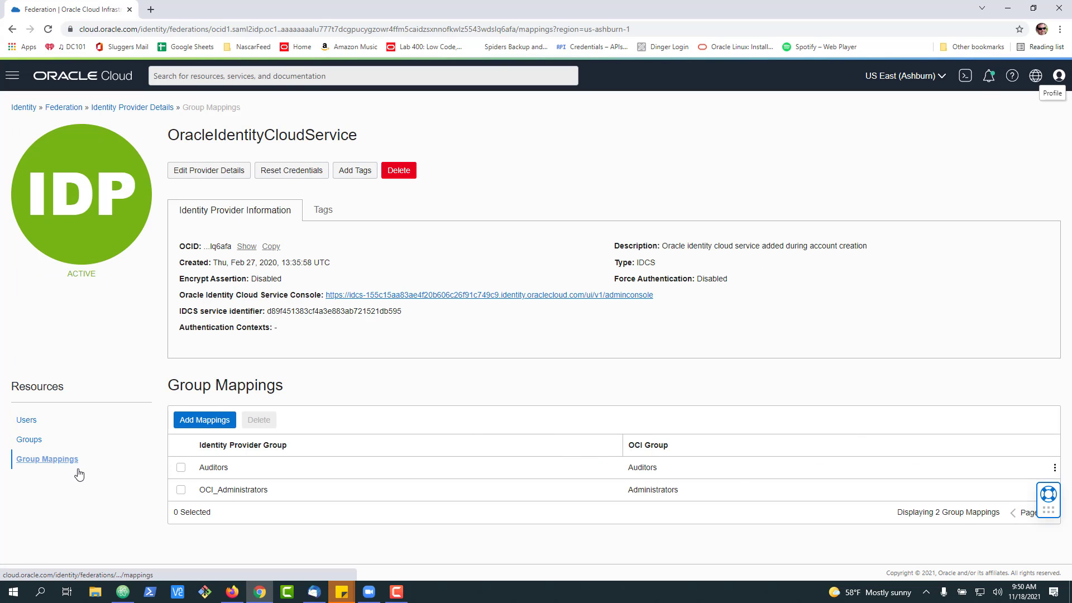
Add a mapping from the identity provider group data-analyst-sluggers to the OCI group data-analyst-sluggers.
click(192, 426)
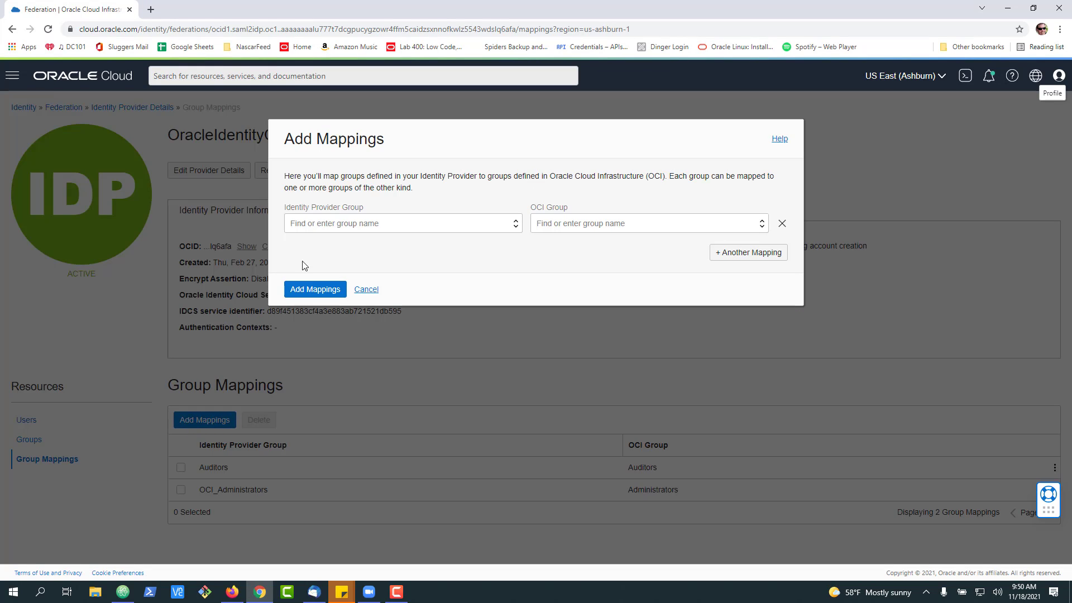
click(315, 224)
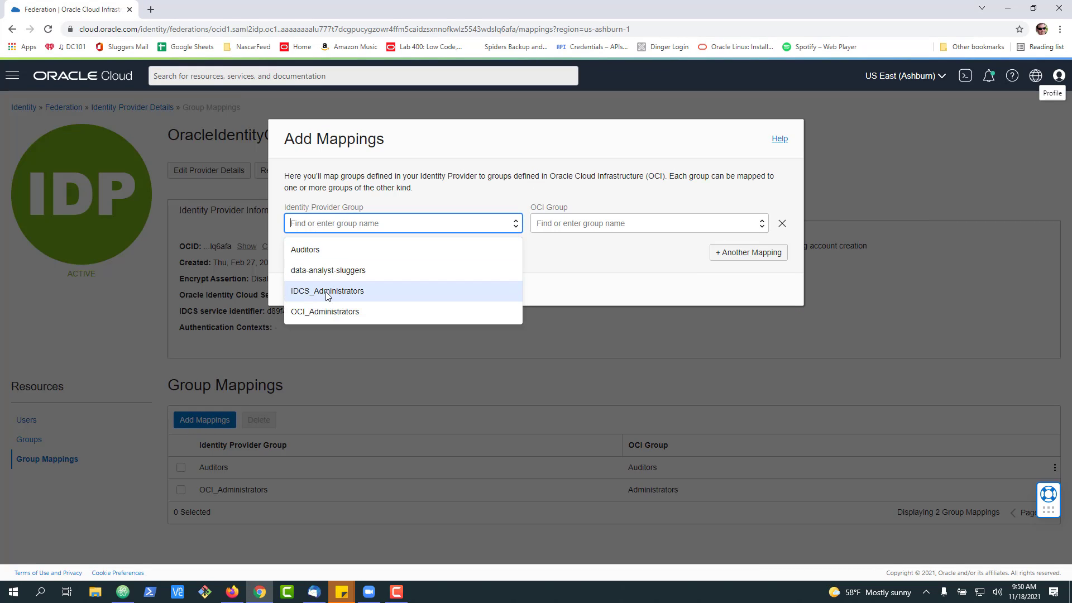
click(324, 271)
click(588, 229)
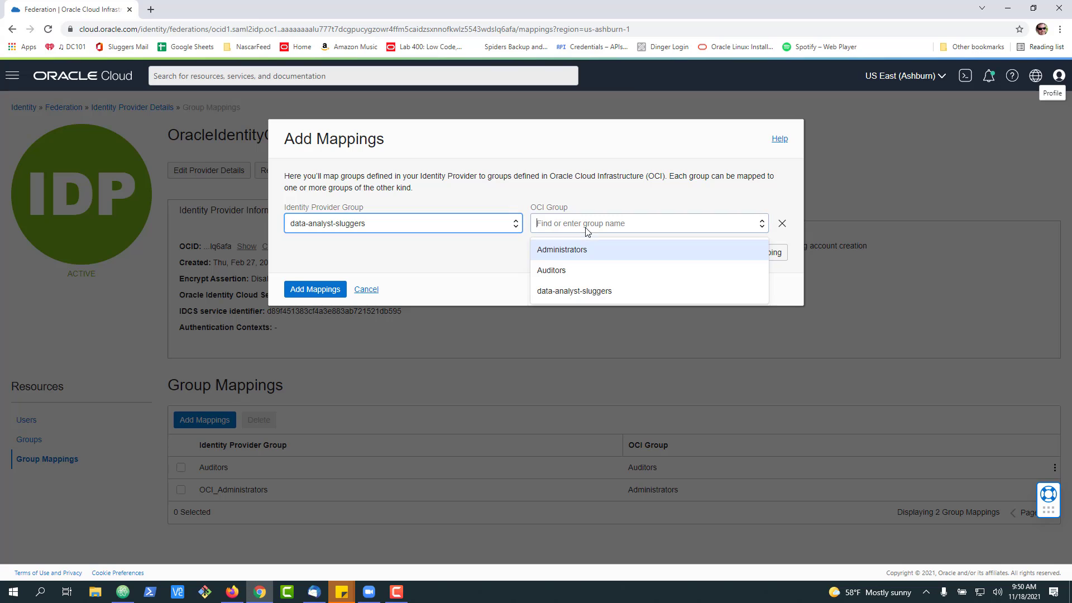
click(581, 291)
click(319, 290)
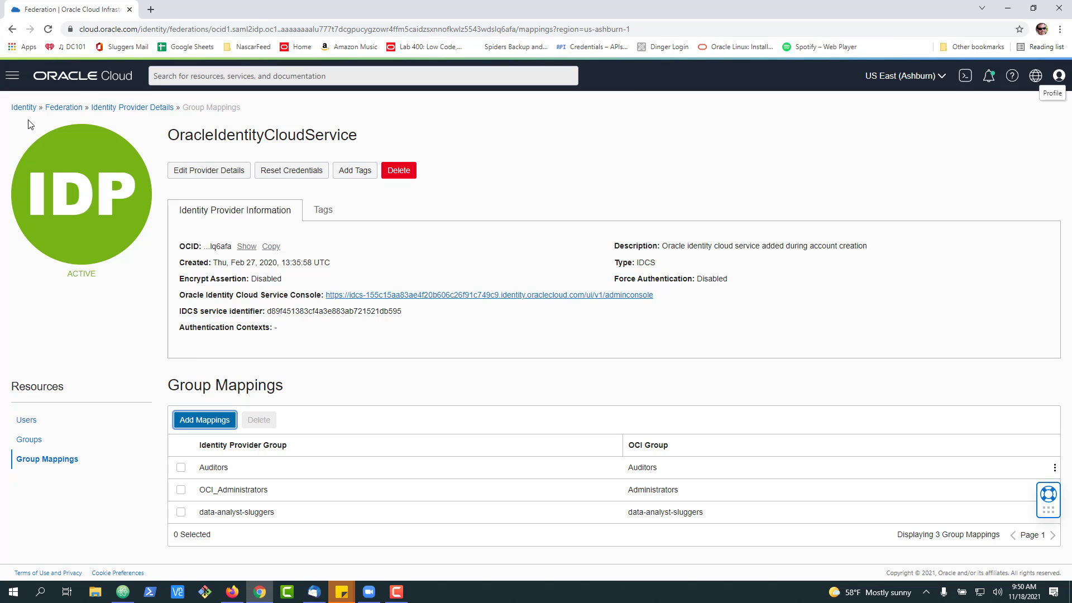
Start a policy named sluggers-atp described as "Select groups of users with access to view the sluggers schema via the OCI console db connections.".
click(25, 107)
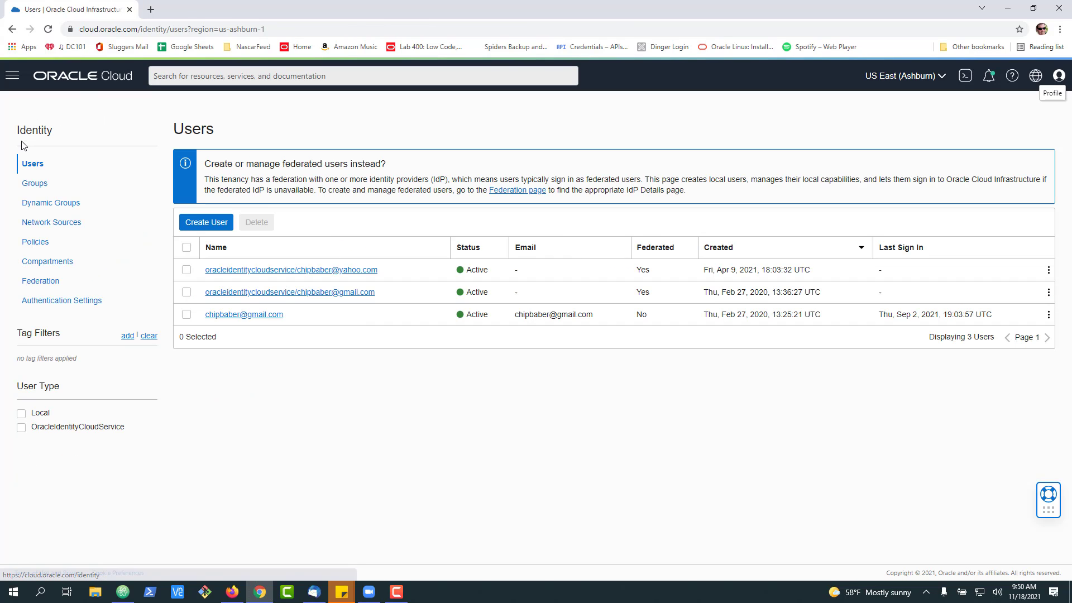
click(35, 243)
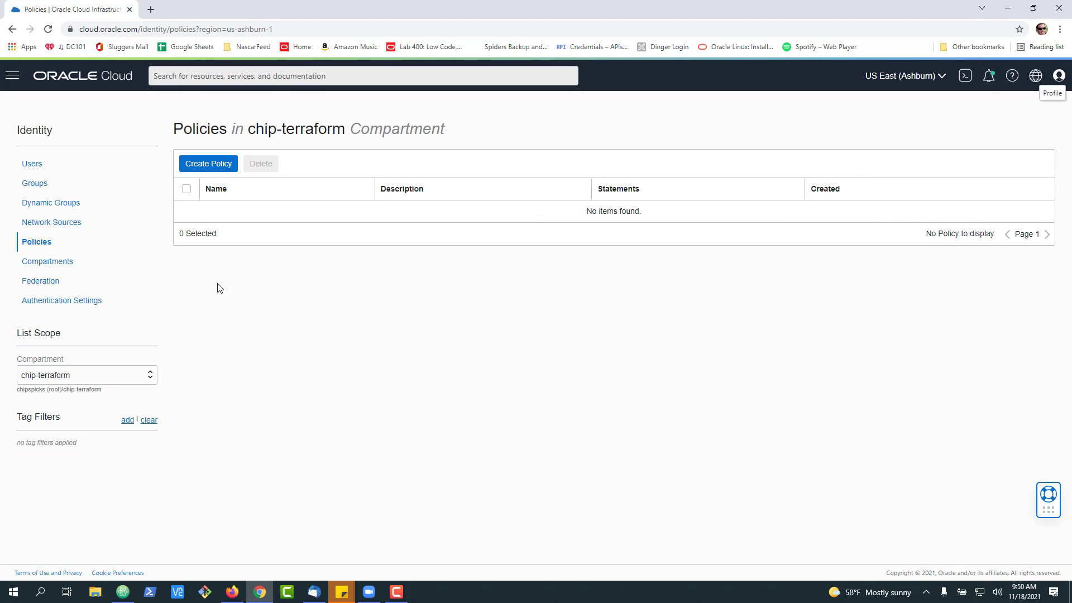
click(208, 166)
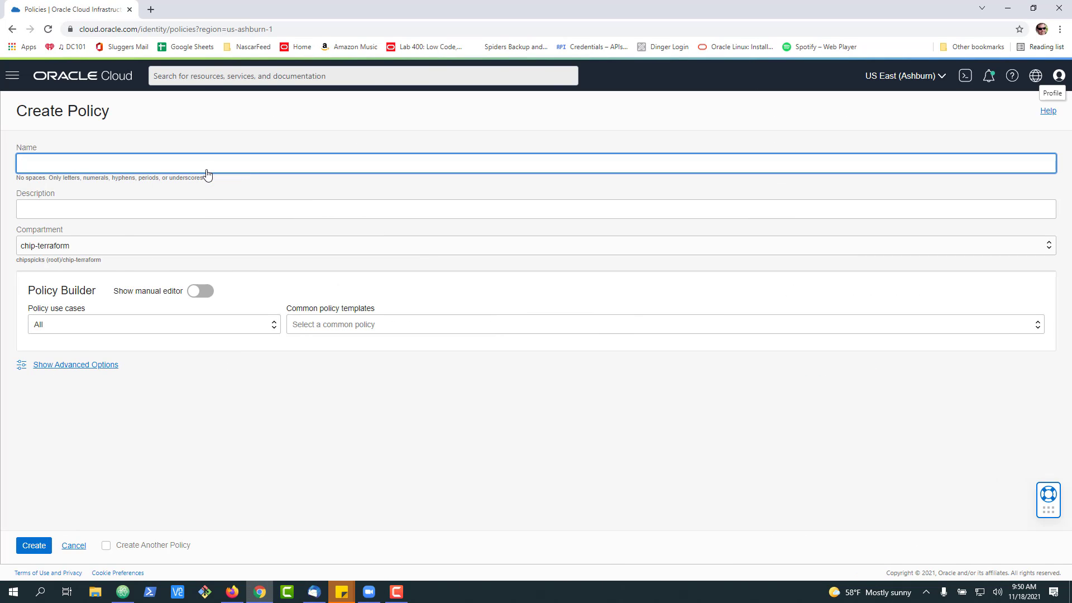
click(206, 169)
click(89, 189)
click(88, 209)
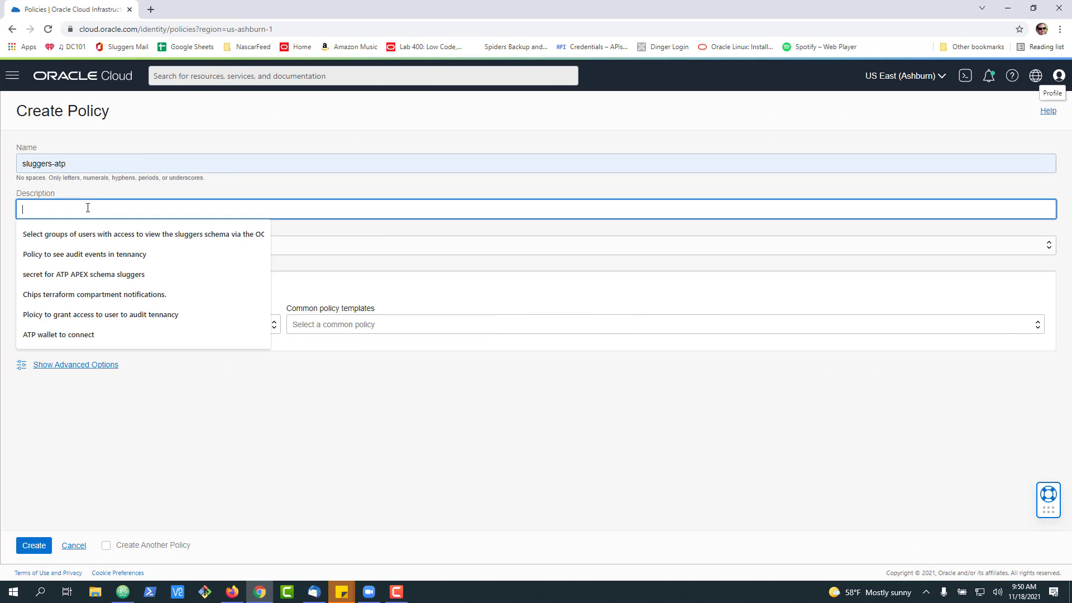
click(88, 235)
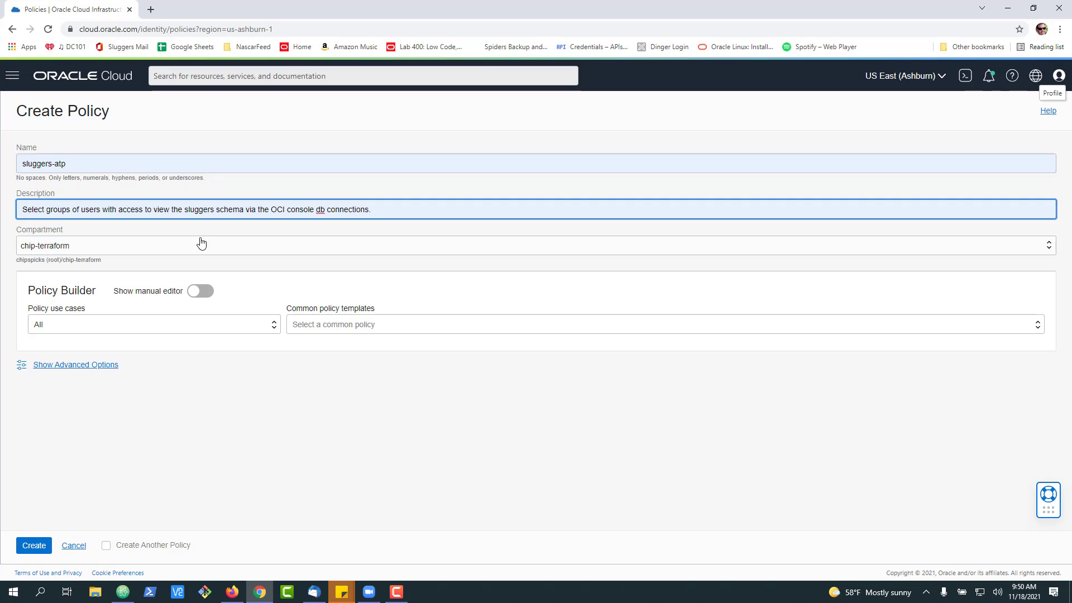
Create the policy with manual statements letting data-analyst-sluggers read database-tools-family, use database-tools-connections and read secret-family in compartment chip-terraform.
click(201, 294)
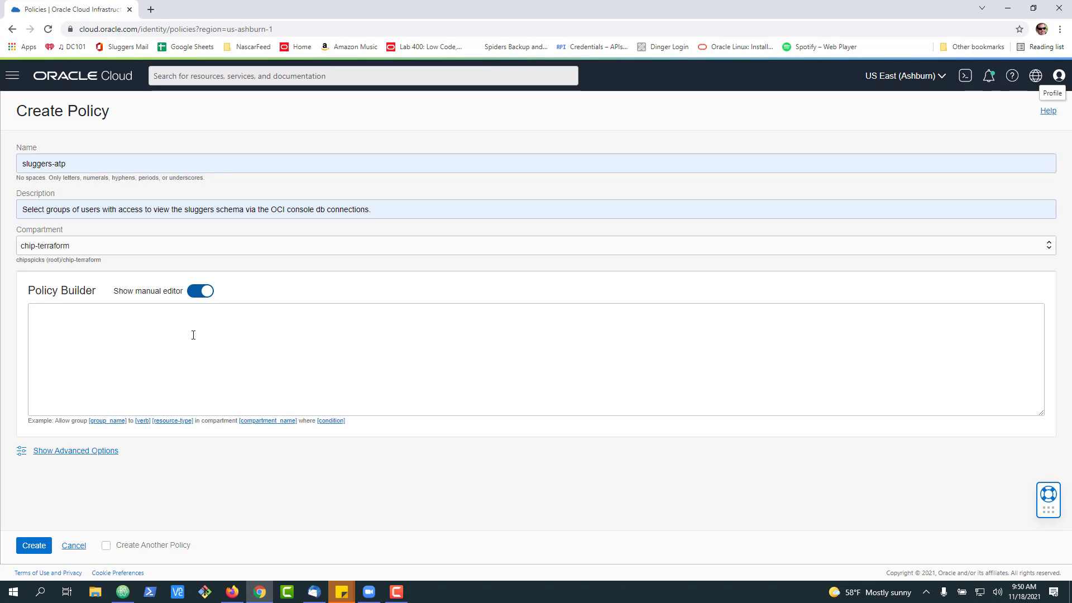
click(193, 335)
text(Allow group data-analyst-sluggers to read database-tools-family in compartment chip-terraform  Allow group data-analyst-sluggers to use database-tools-connections in compartment chip-terraform  Allow group data-analyst-sluggers to read secret-family in compartment chip-terraform)
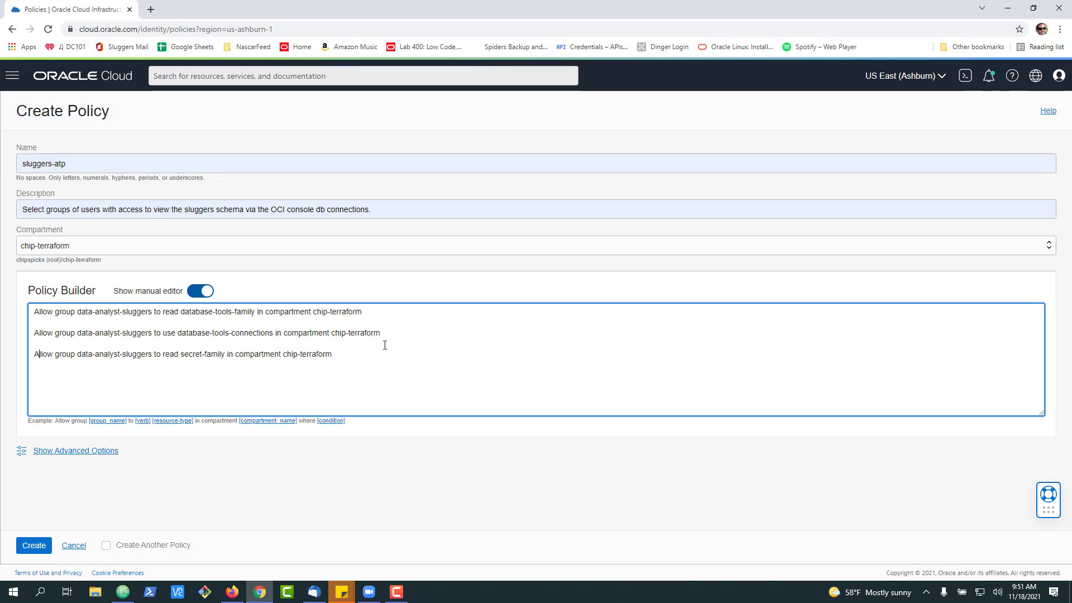
click(31, 548)
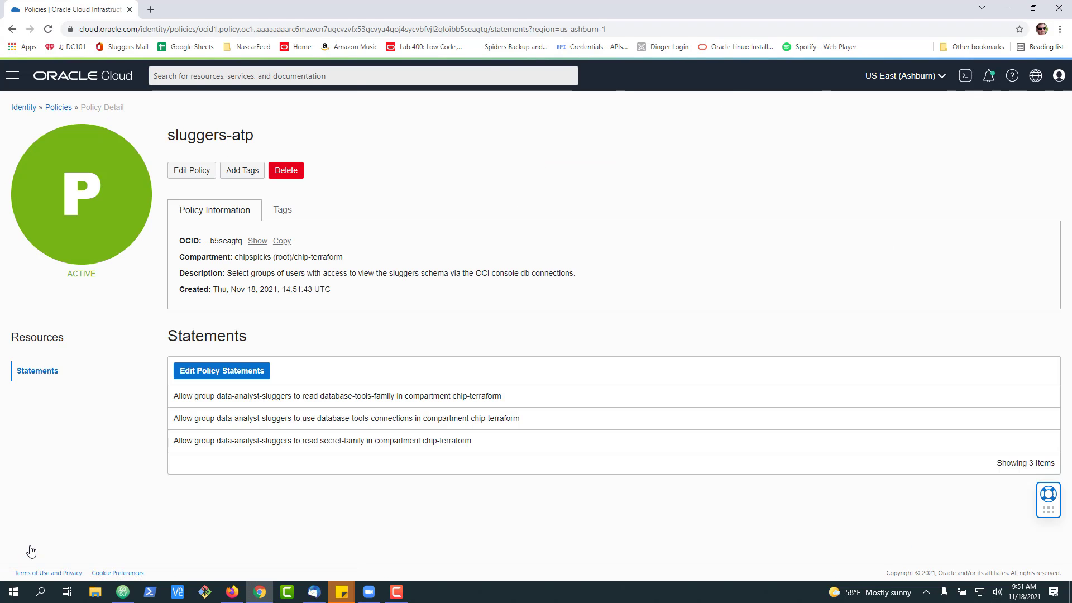
Open the data-analyst-sluggers group of the OracleIdentityCloudService identity provider under Federation.
click(23, 107)
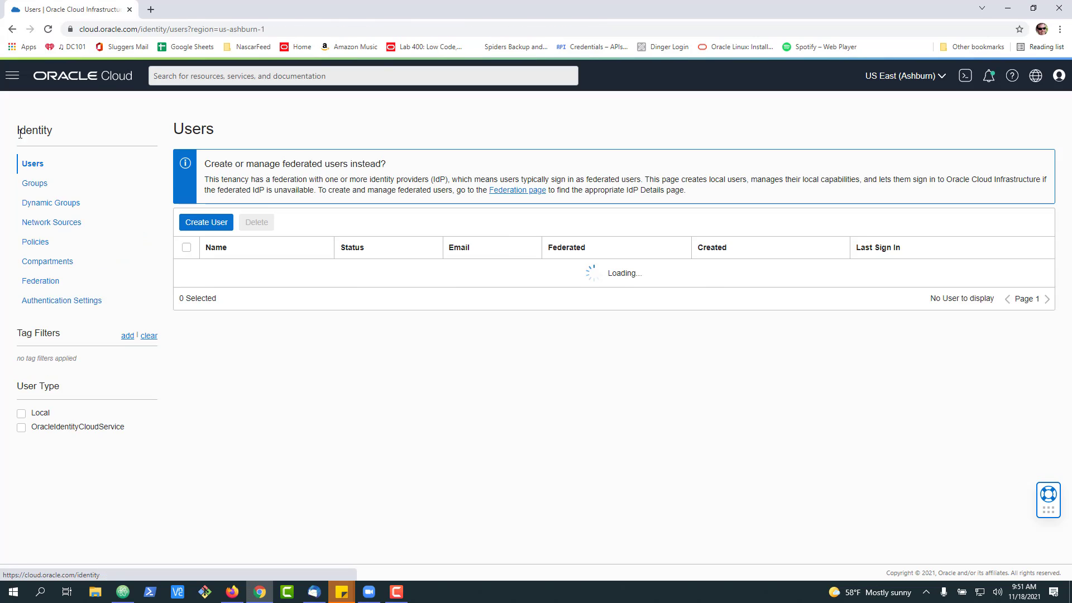
click(40, 281)
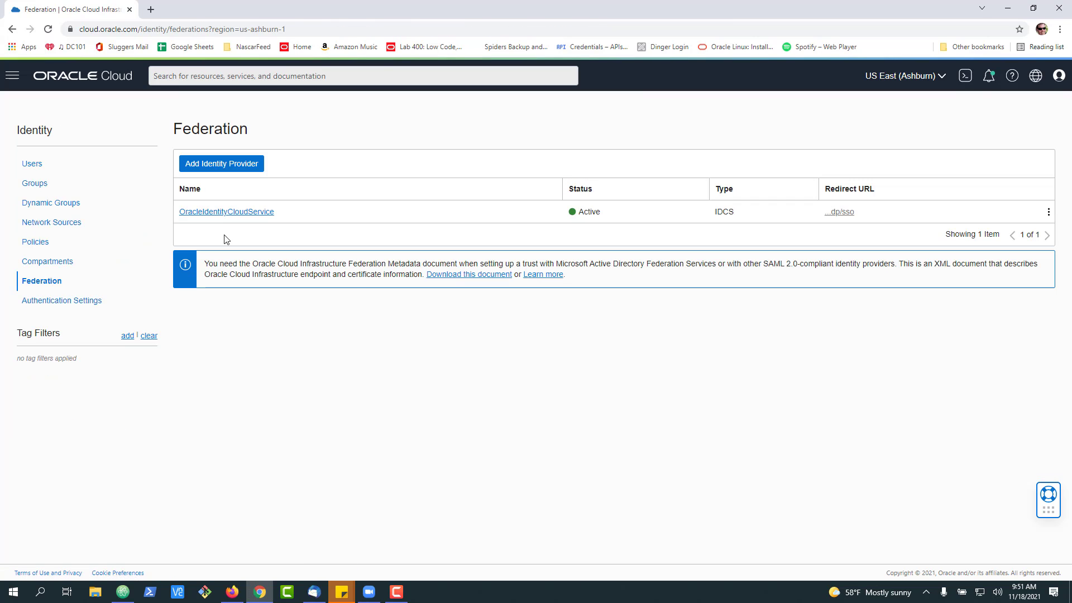
click(235, 213)
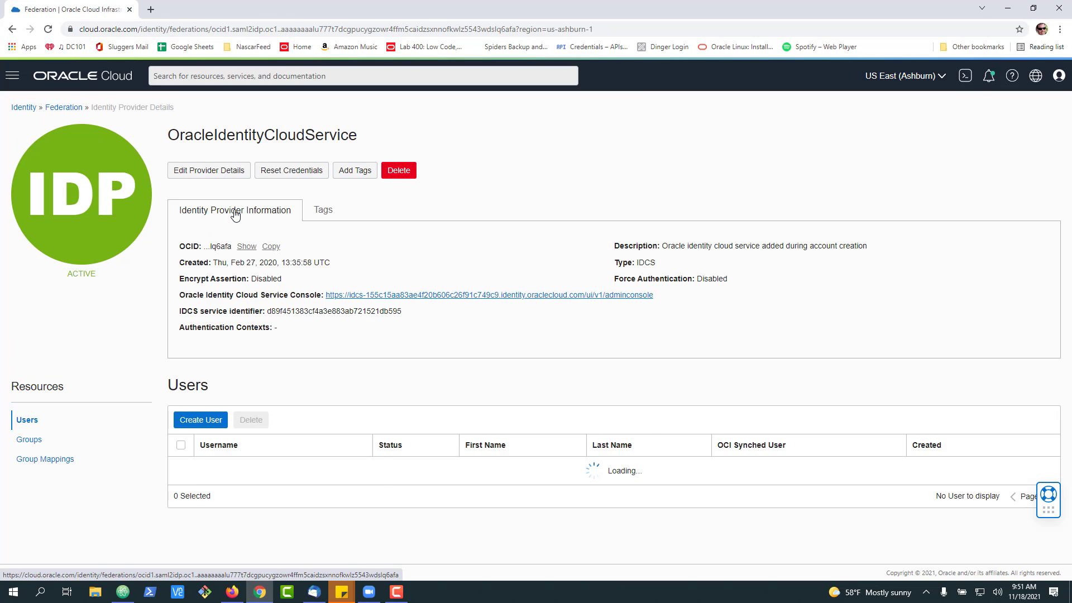
click(50, 446)
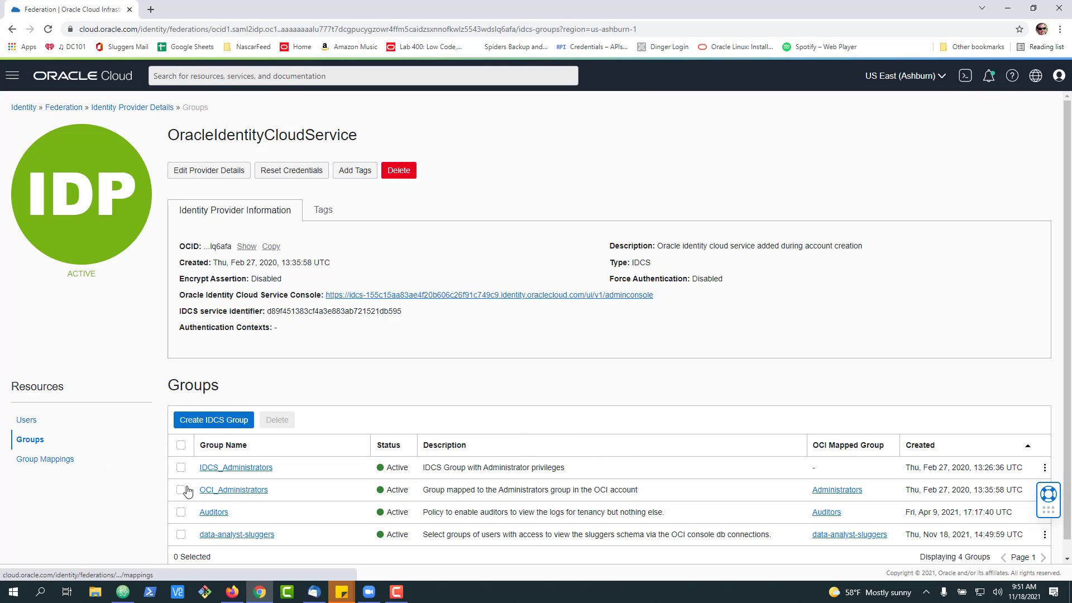
click(245, 532)
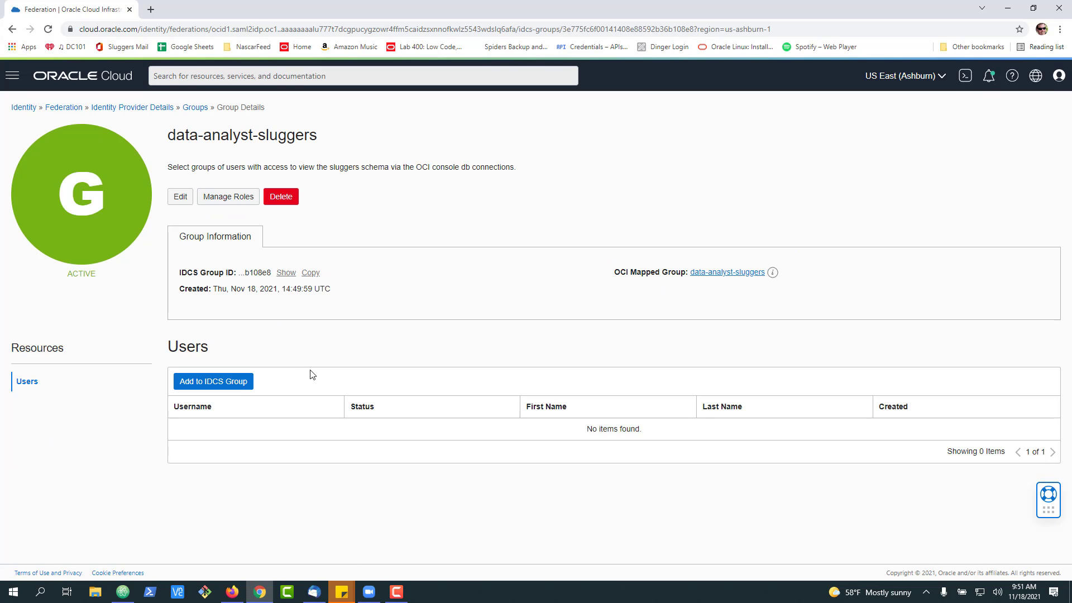
Add the restricted federated user's account to the IDCS group data-analyst-sluggers.
click(231, 381)
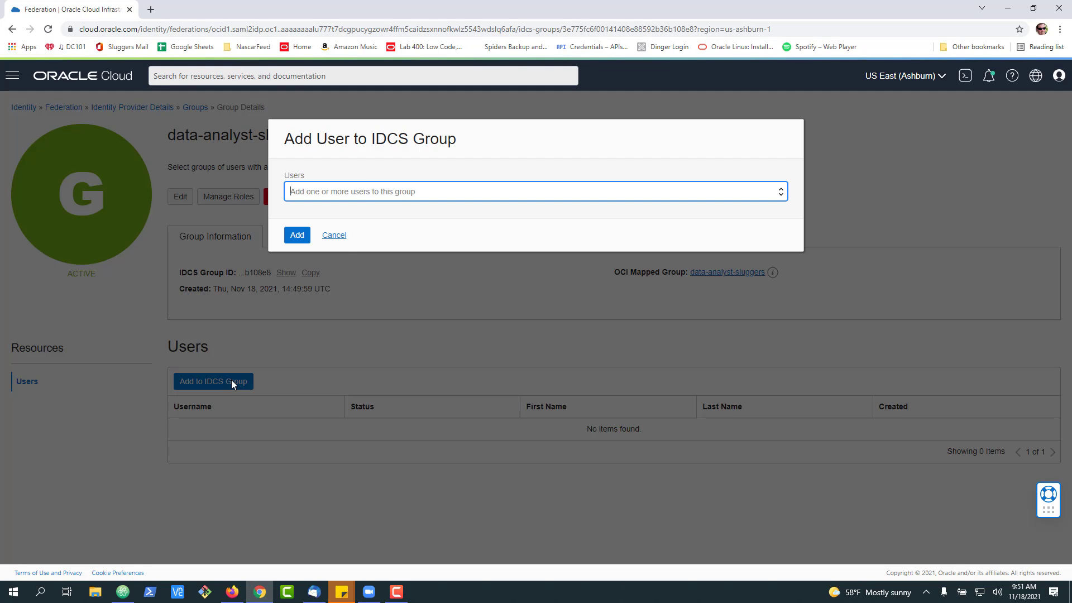
click(365, 194)
click(361, 220)
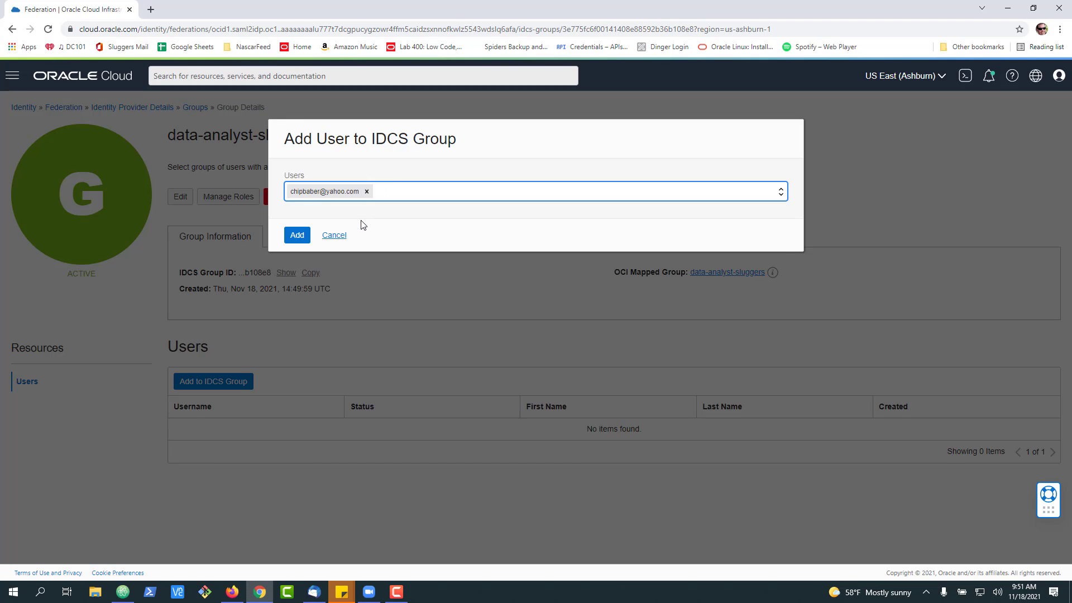
click(294, 235)
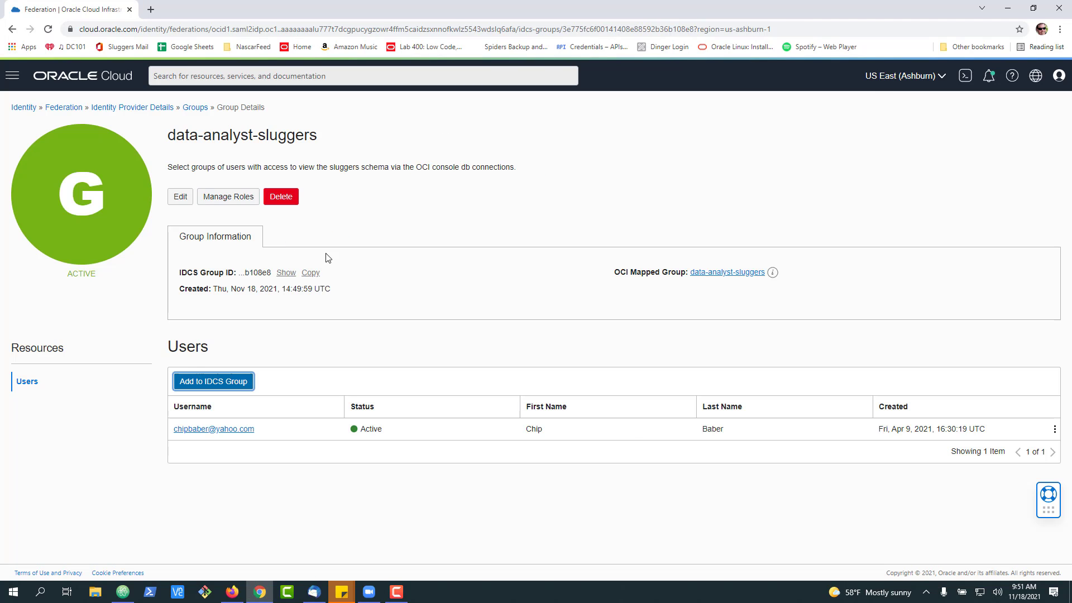
Sign out and sign back in through oracleidentitycloudservice with the restricted user's saved user name and password.
click(1059, 76)
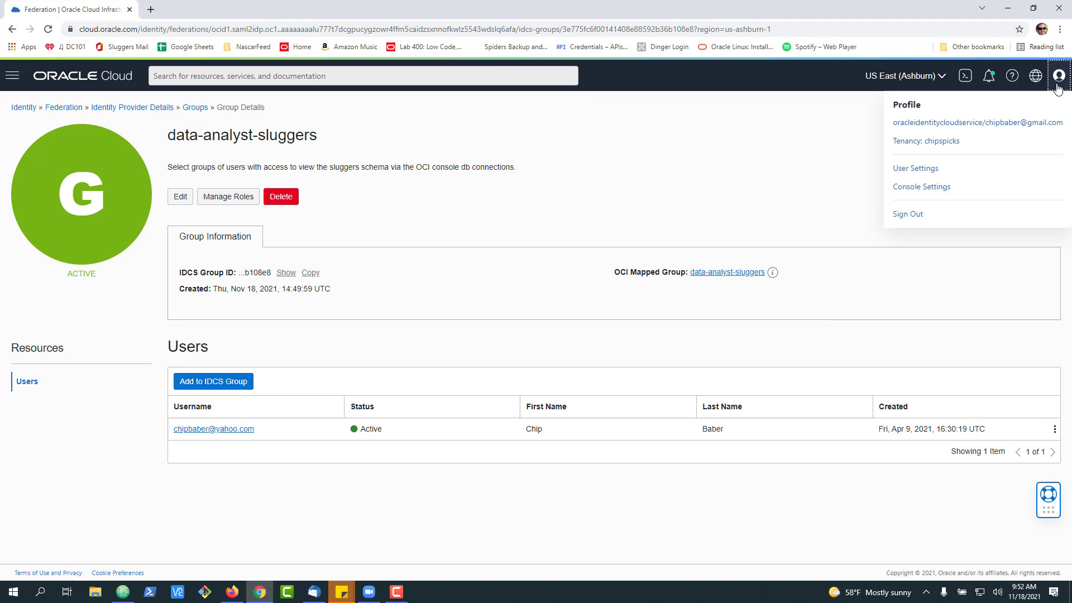
click(942, 215)
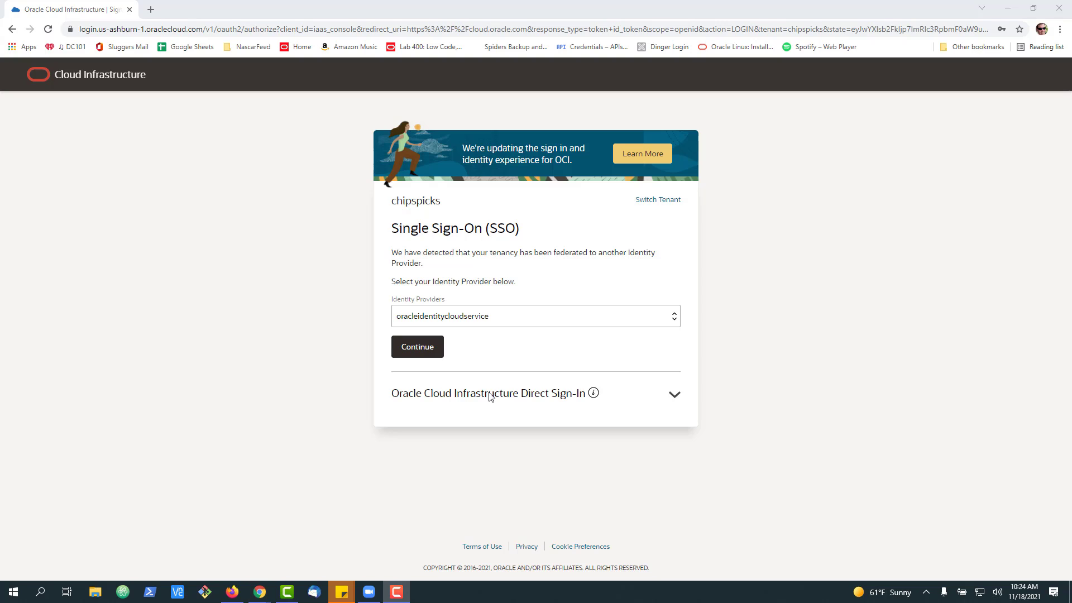
click(426, 351)
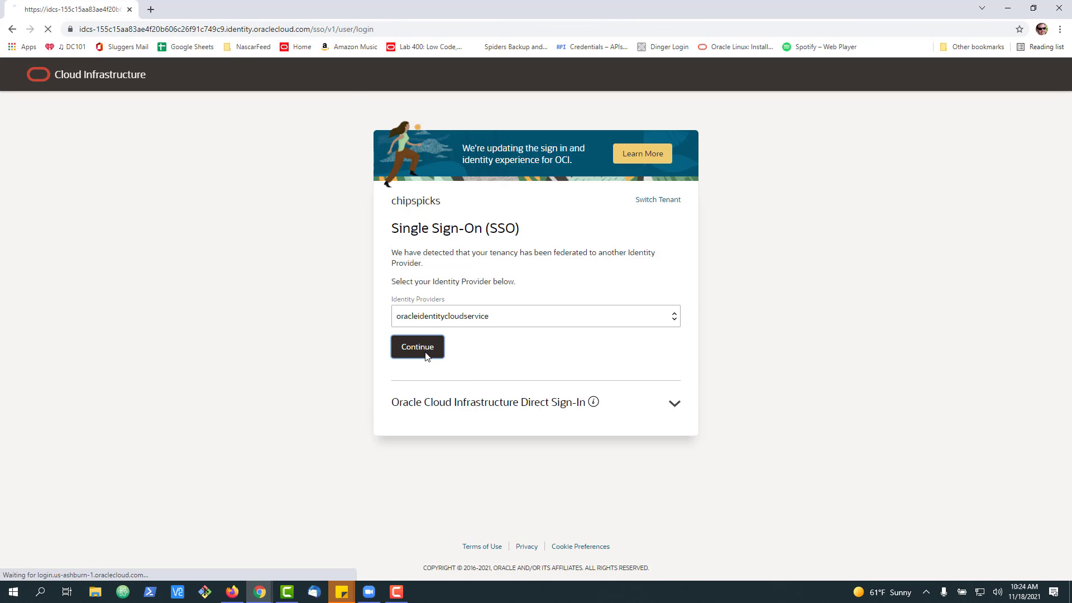
click(442, 289)
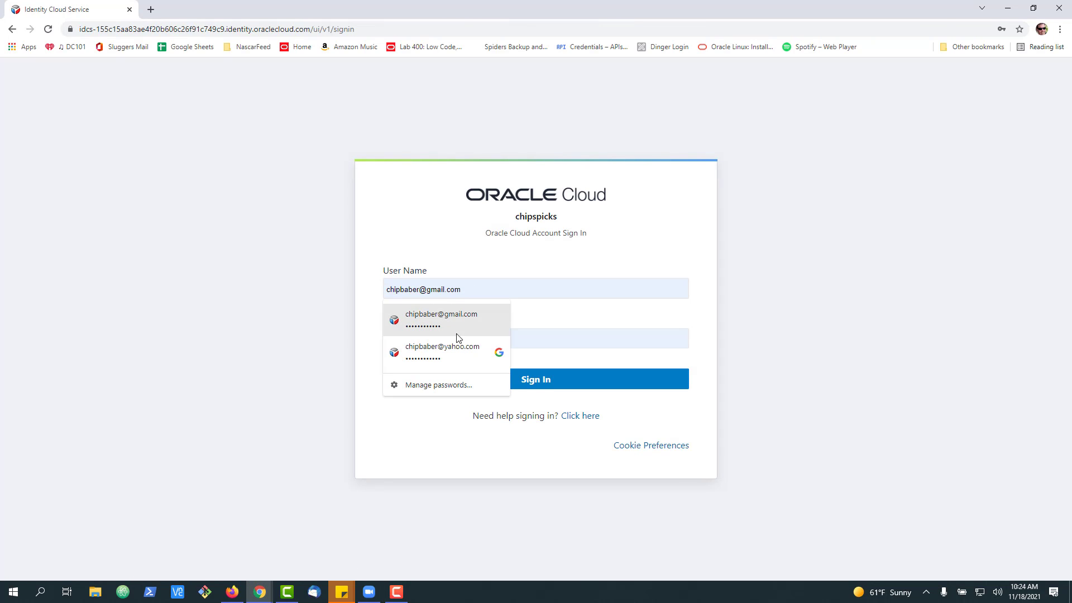
click(450, 351)
click(454, 377)
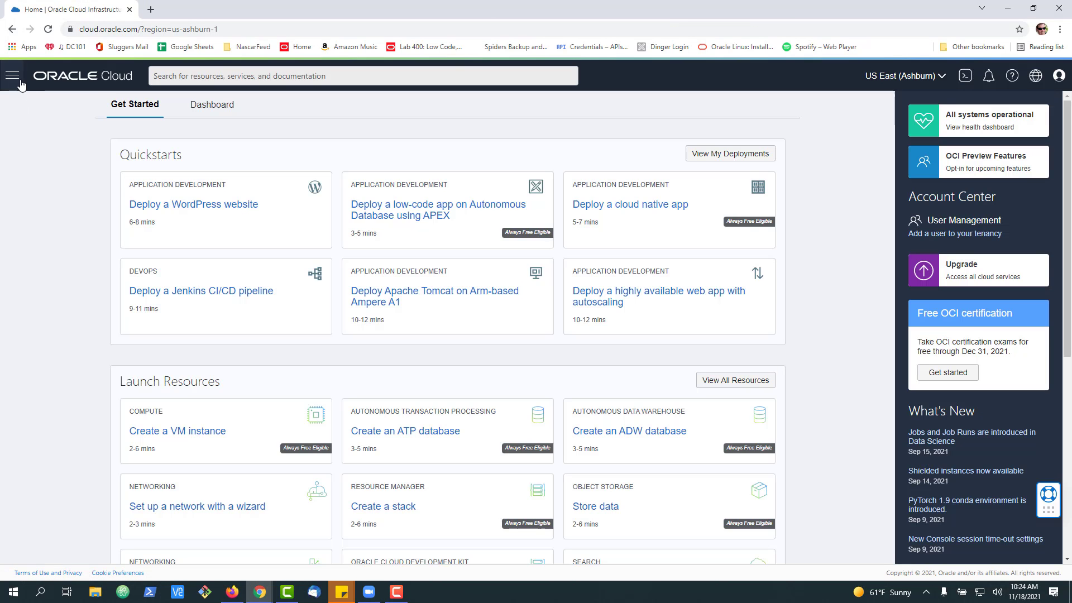
Open the Database Tools connections under Developer Services and list those in the chip-terraform compartment.
click(17, 100)
click(72, 307)
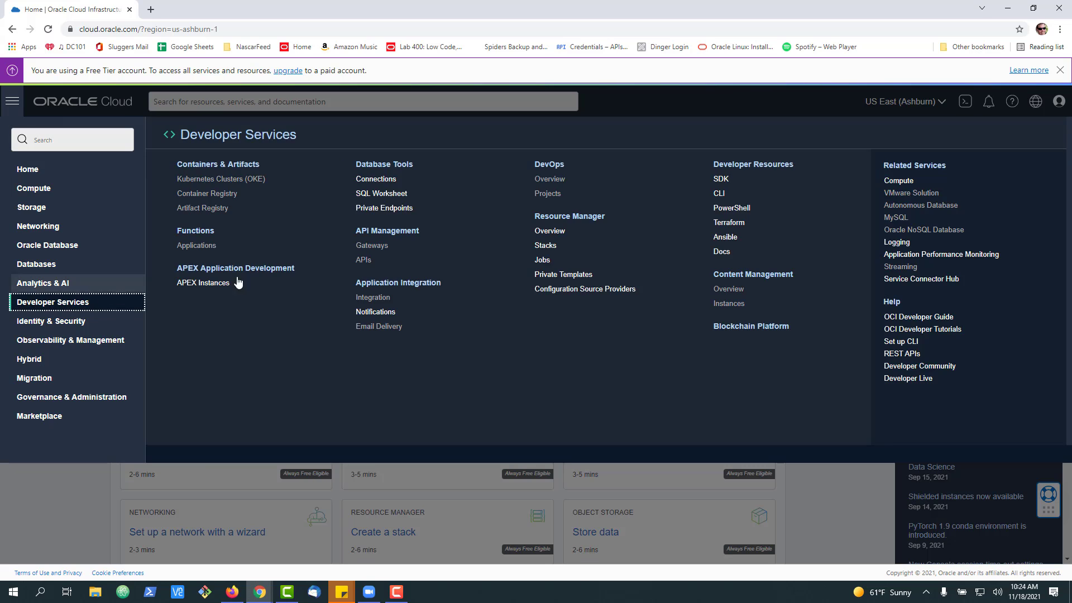
click(366, 179)
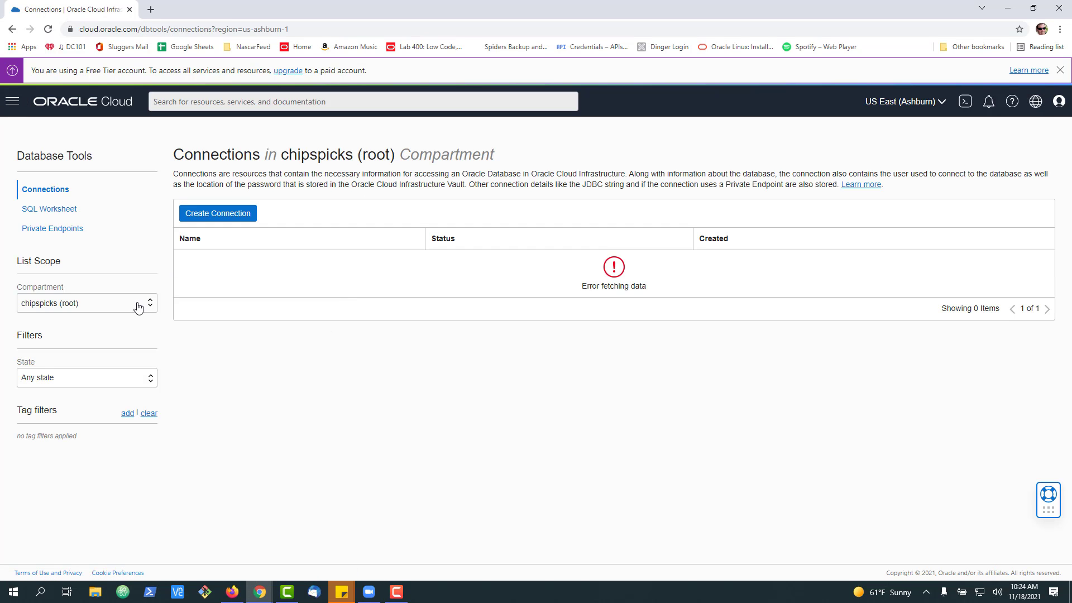
click(138, 308)
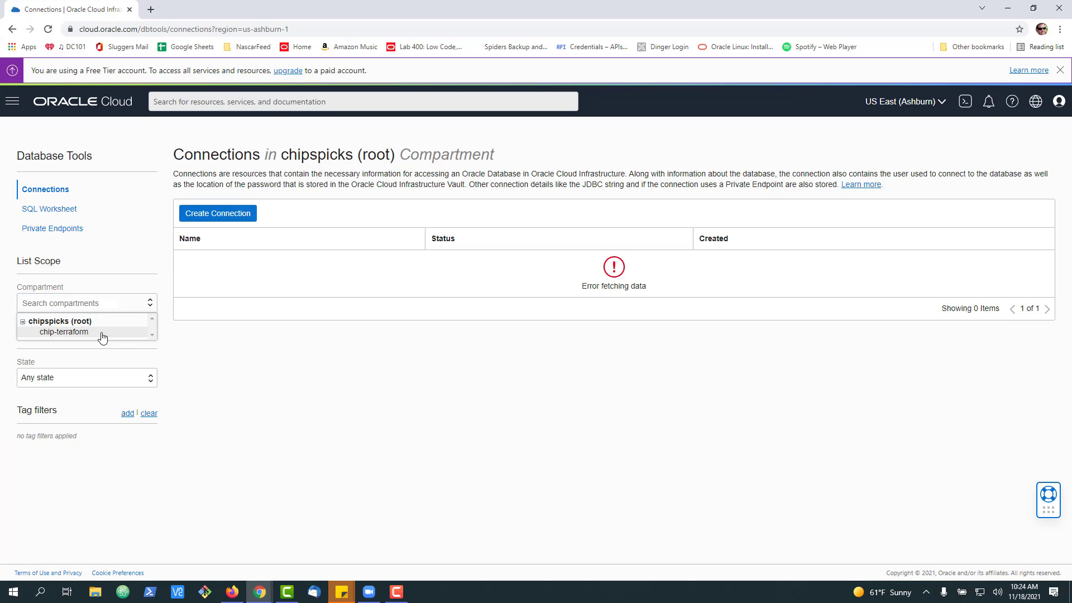
click(102, 333)
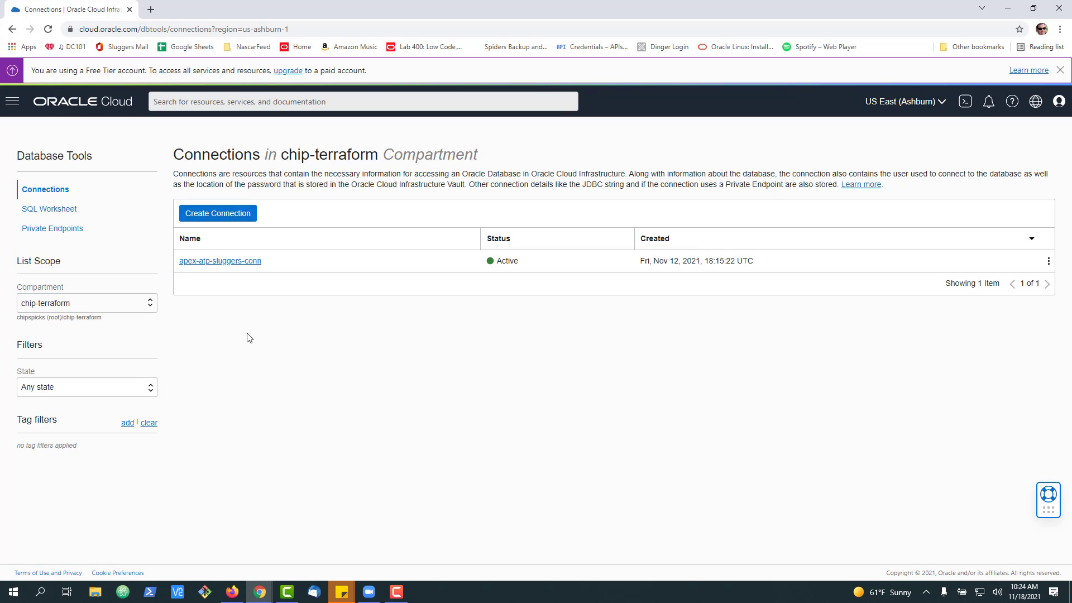
Open a SQL worksheet for the apex-atp-sluggers-conn connection and run "select * from players".
click(228, 261)
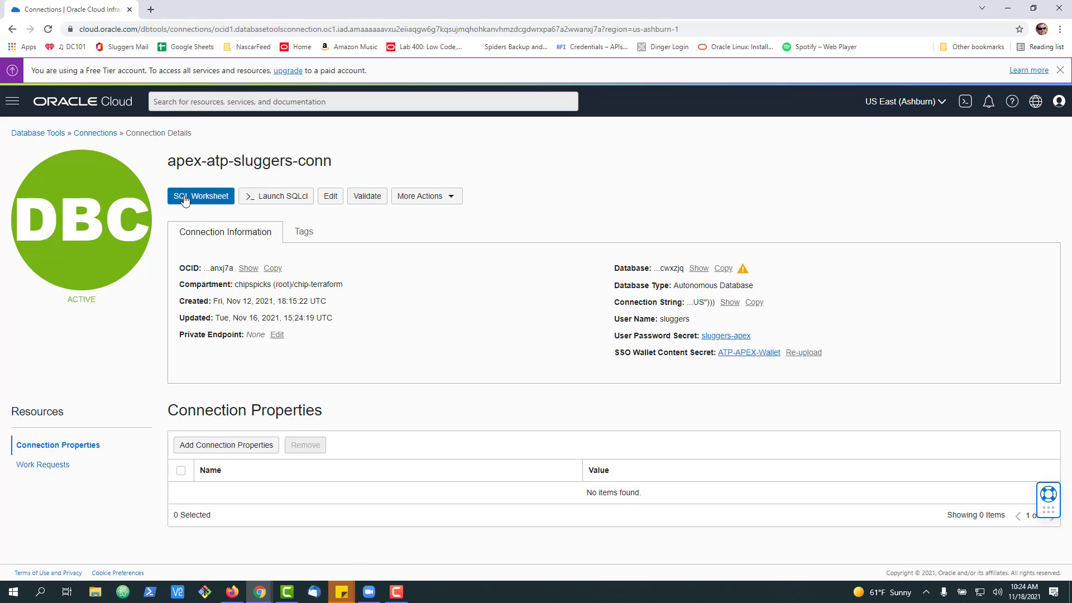
click(188, 201)
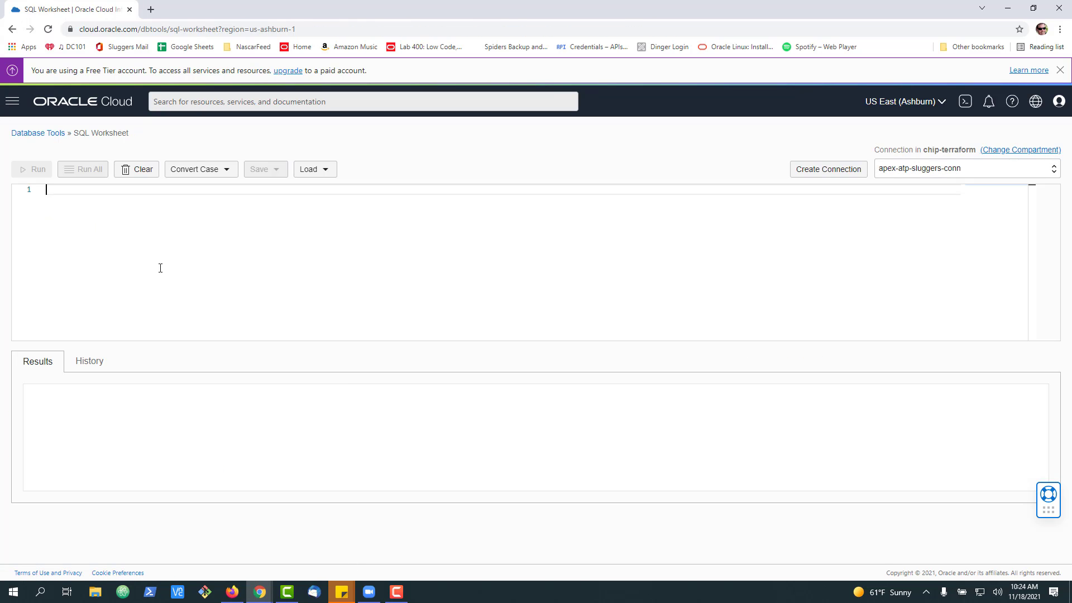
text(select * from players)
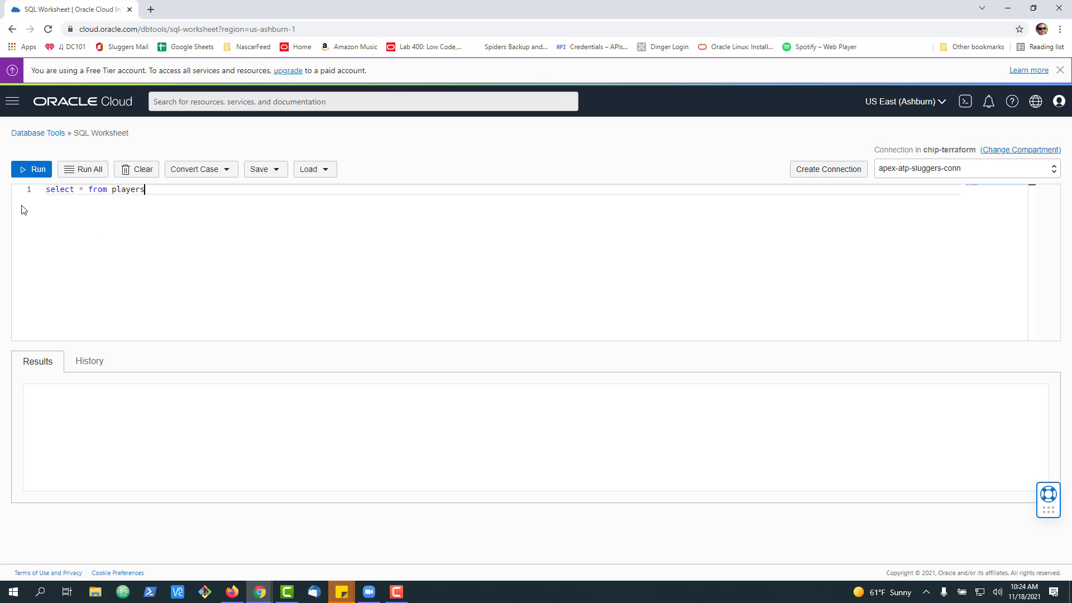
click(31, 177)
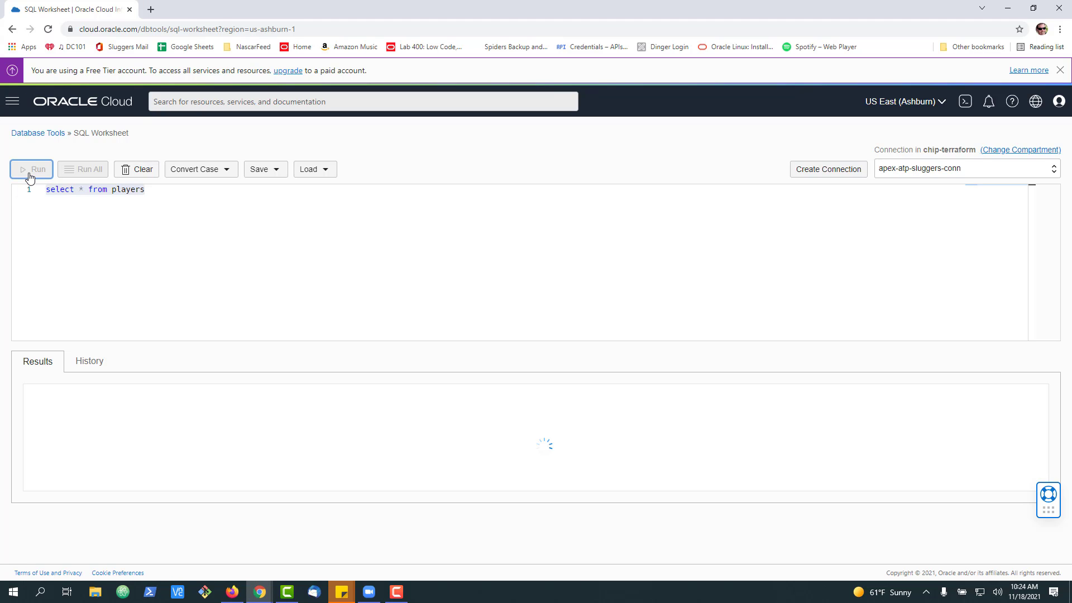